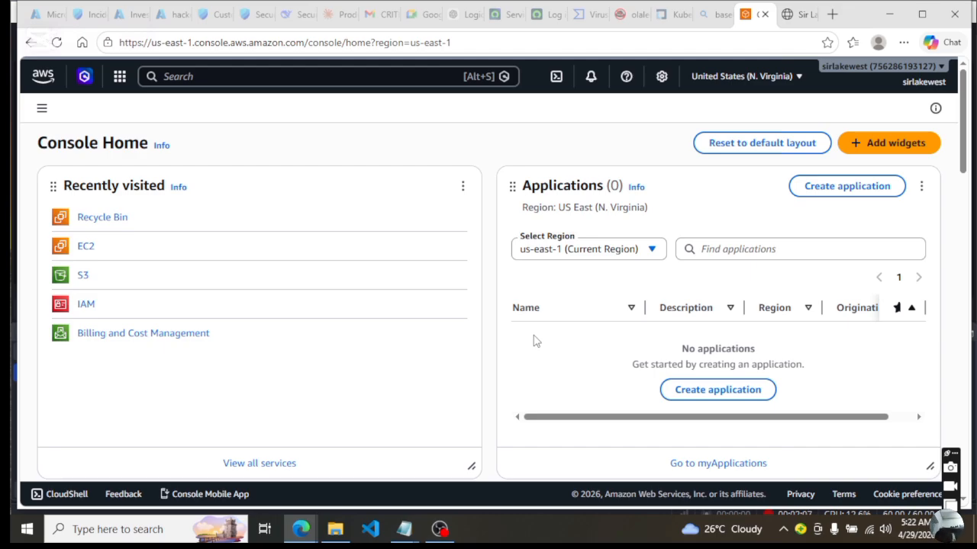
Start launching a new EC2 instance and name it Abc-website-server.
click(85, 248)
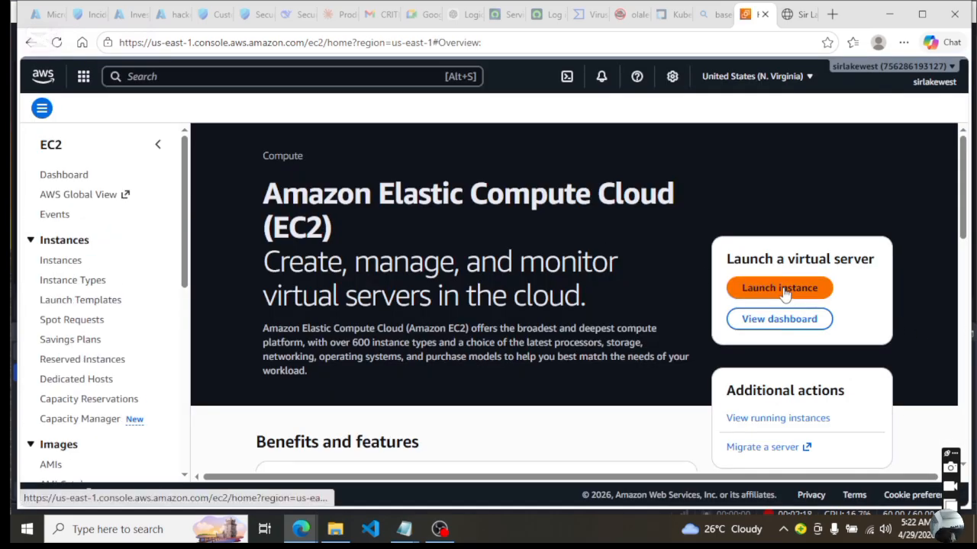
click(778, 285)
text(Abc)
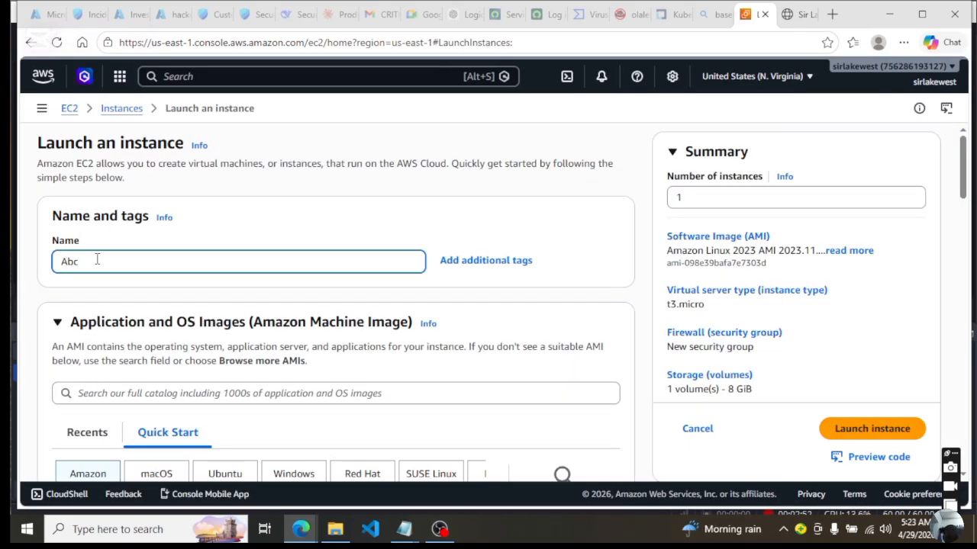
text(w)
text(-website)
text(-server)
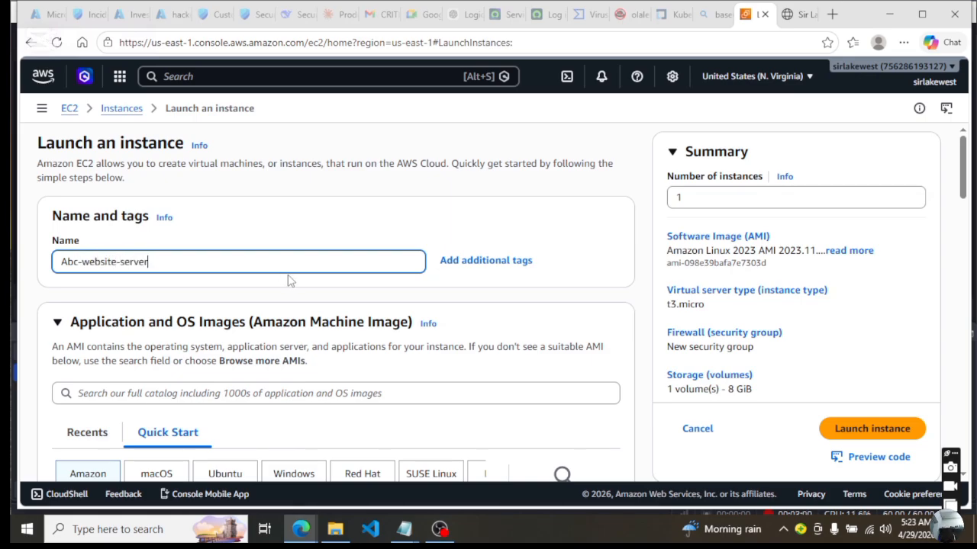
Set the instance's key pair to Proceed without a key pair (Not recommended).
click(631, 319)
scroll(631, 319, down, 5)
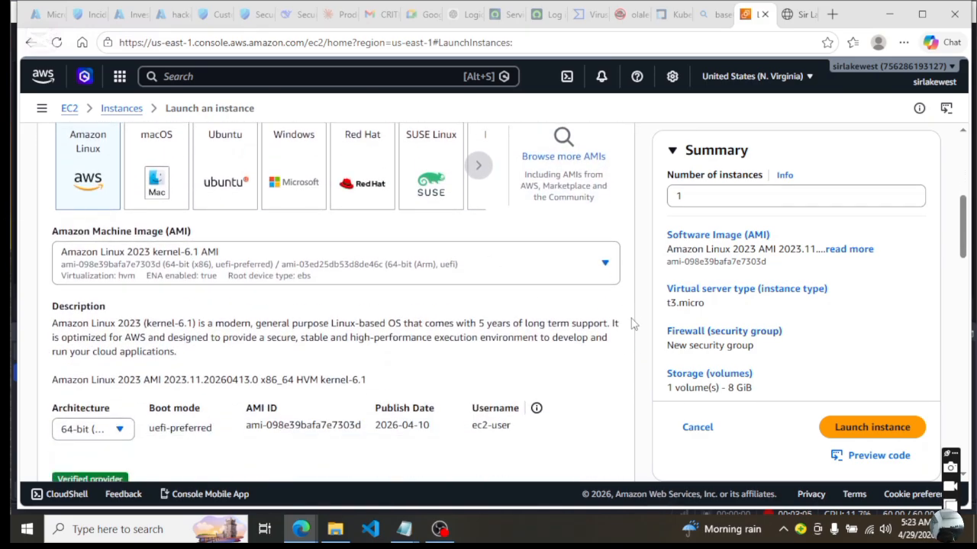
scroll(639, 323, down, 1)
scroll(640, 324, down, 4)
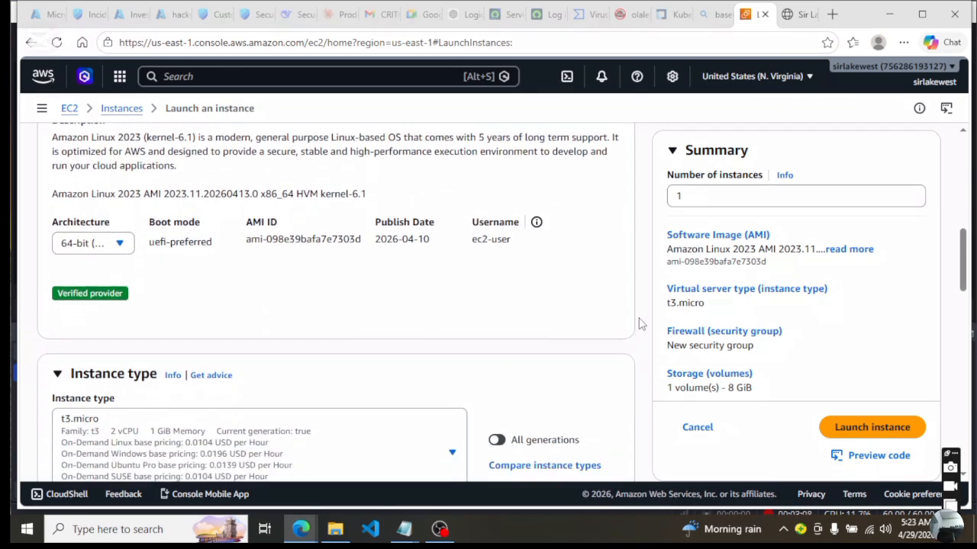
scroll(639, 323, down, 3)
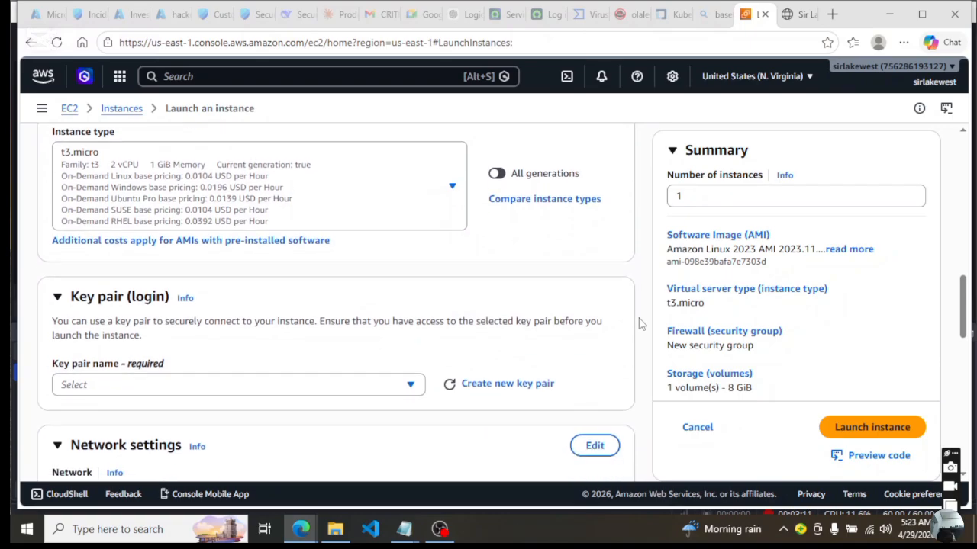
scroll(640, 323, up, 1)
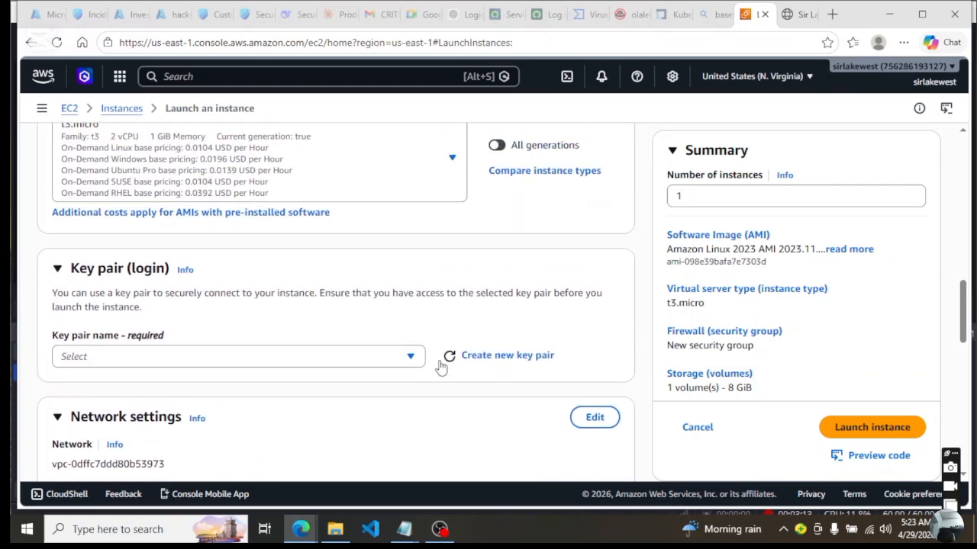
click(412, 357)
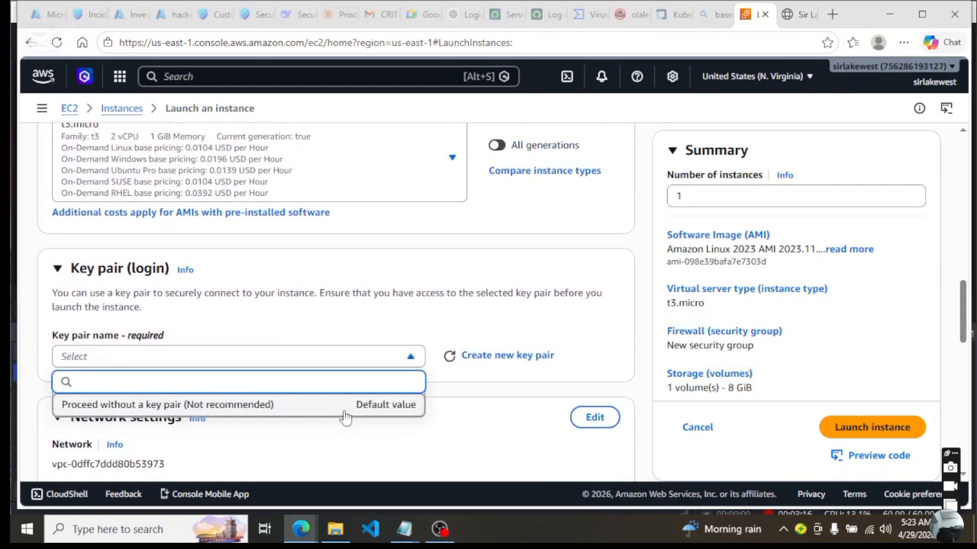
click(287, 405)
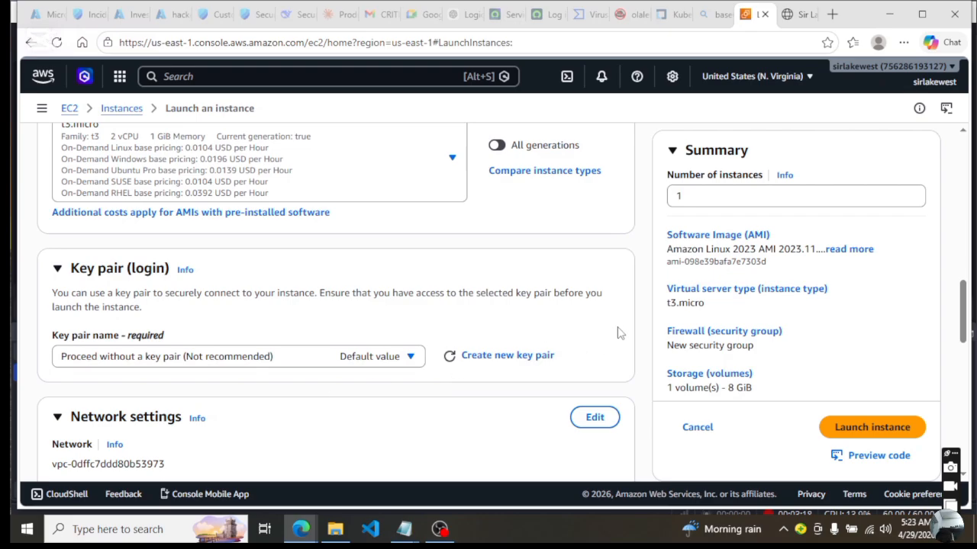
For the new security group, allow HTTP and HTTPS traffic from the internet and disallow SSH traffic.
scroll(619, 333, down, 2)
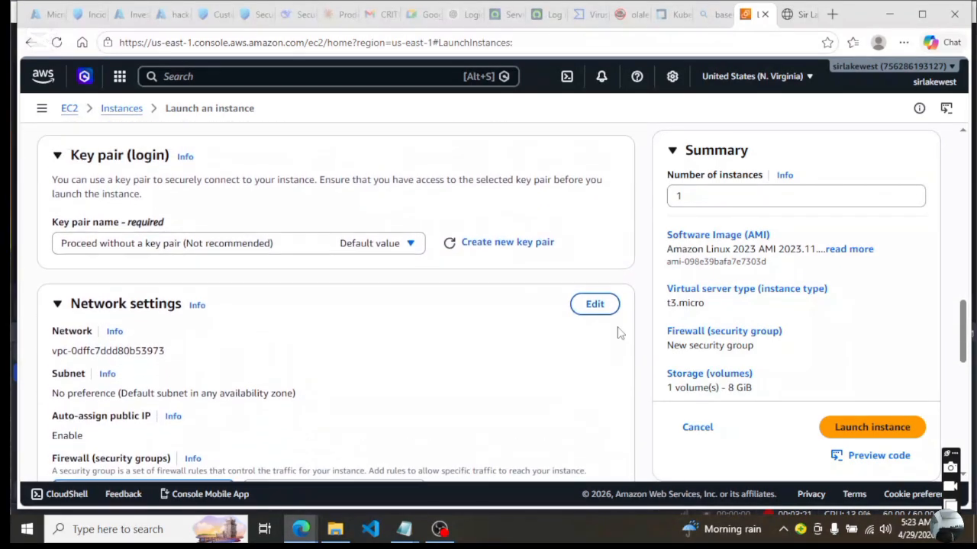
scroll(619, 334, down, 4)
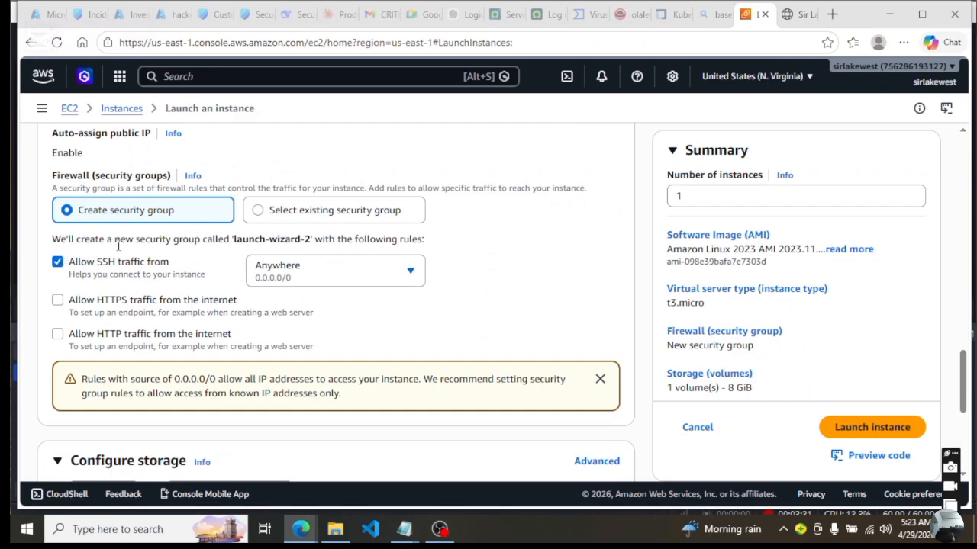
click(58, 336)
click(57, 262)
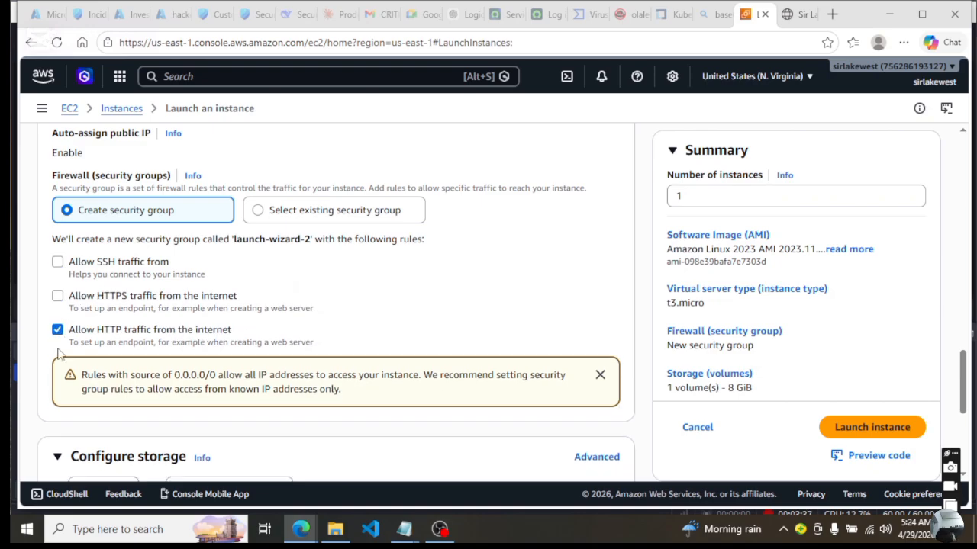
click(58, 297)
Enable termination protection in the instance's advanced details.
scroll(610, 290, down, 2)
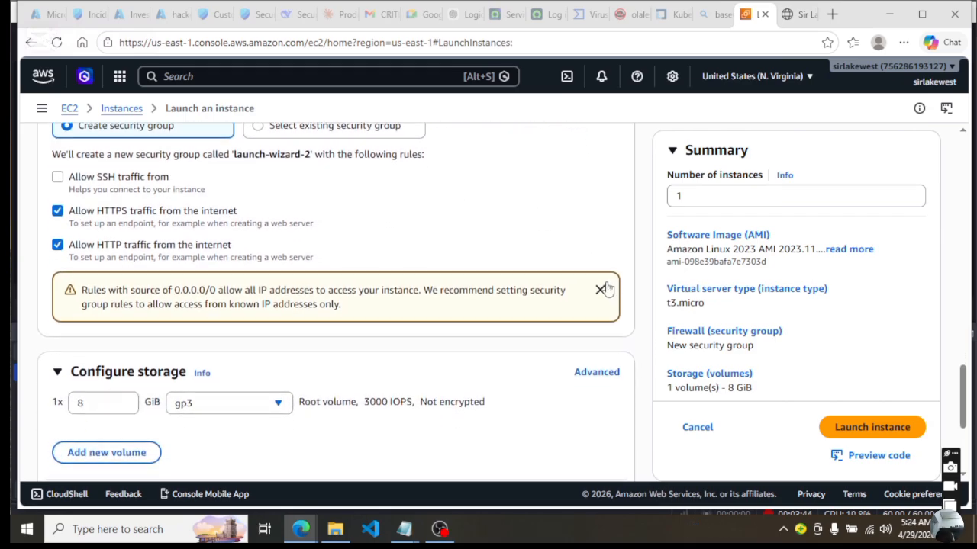
scroll(607, 287, down, 1)
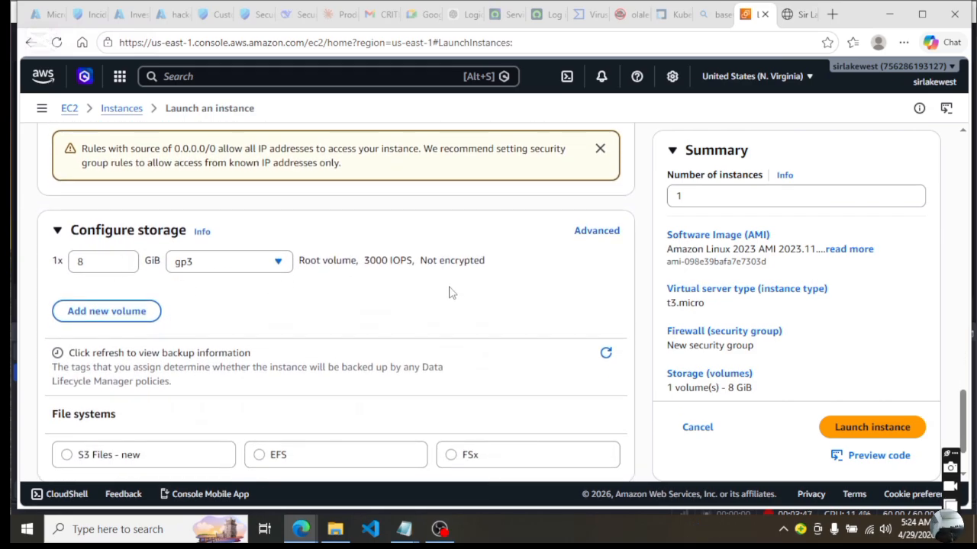
scroll(638, 287, down, 1)
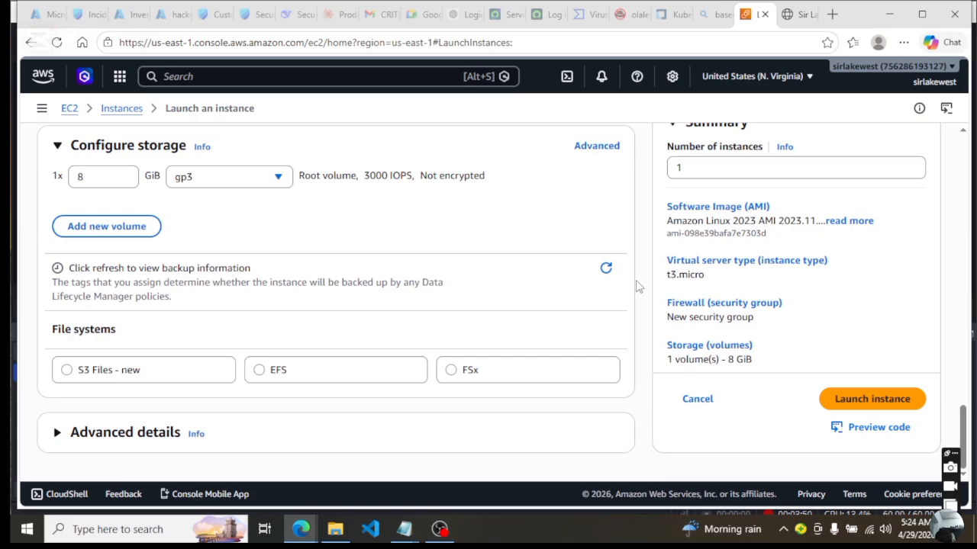
click(57, 432)
drag(966, 284, 971, 327)
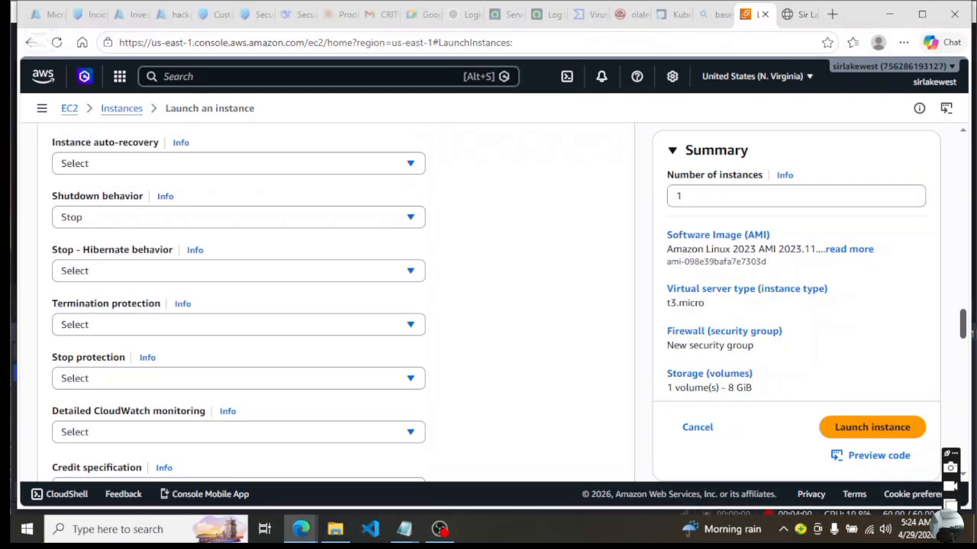
click(418, 276)
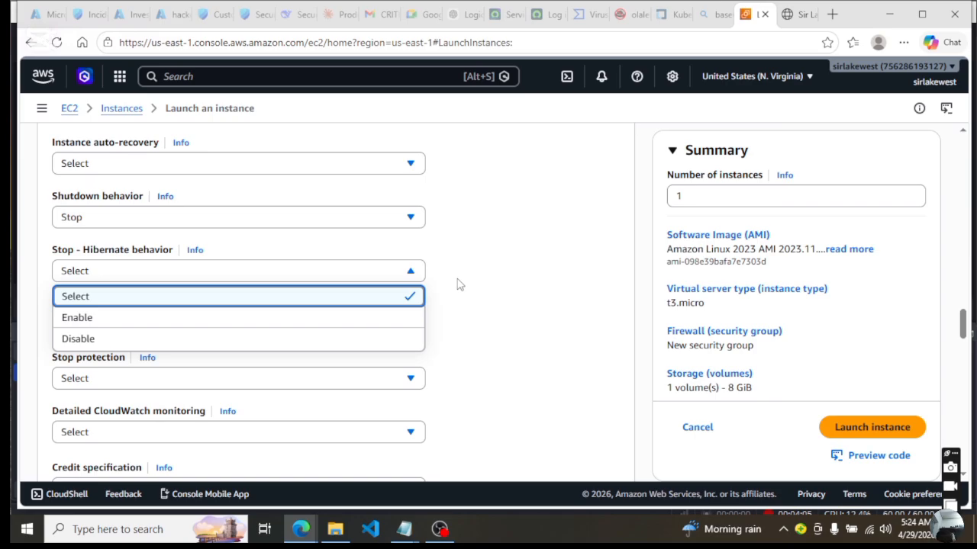
click(479, 319)
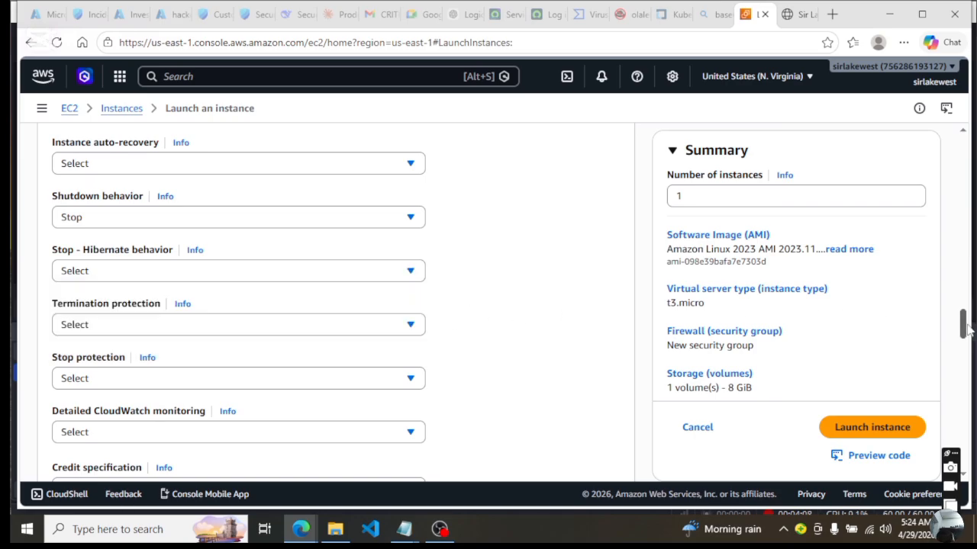
drag(967, 329, 967, 333)
click(411, 293)
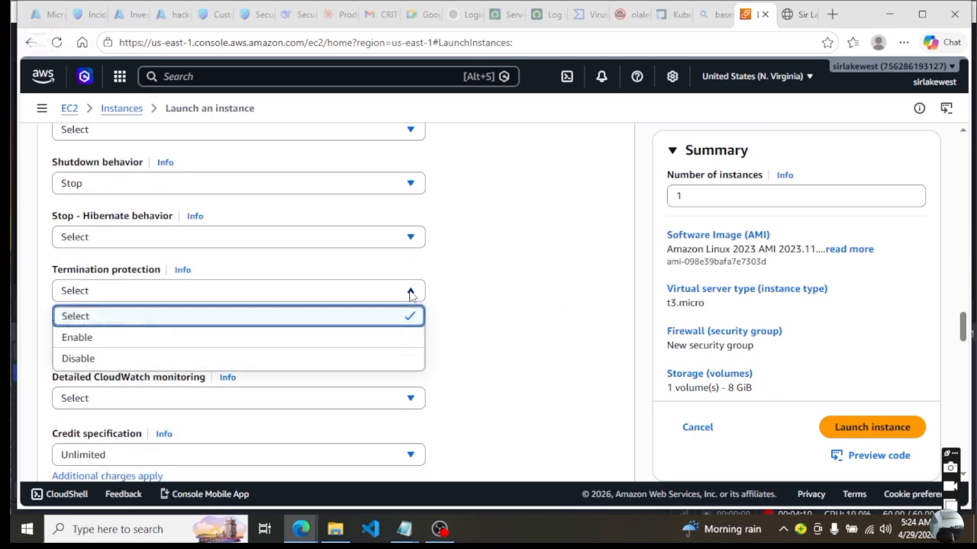
click(226, 344)
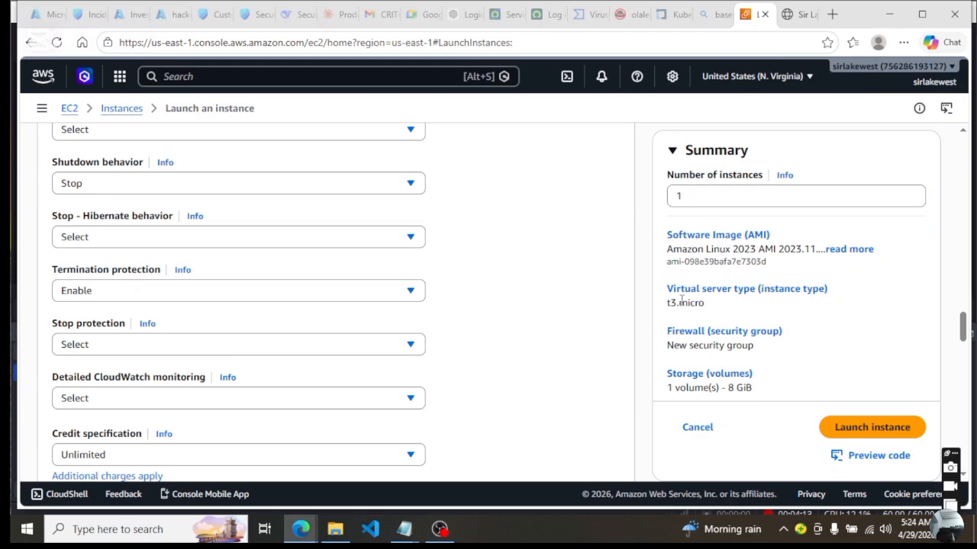
Copy the Amazon Linux Apache install script from the EC2 server userdata Notepad file into the instance's user data and launch the instance.
drag(964, 336, 966, 455)
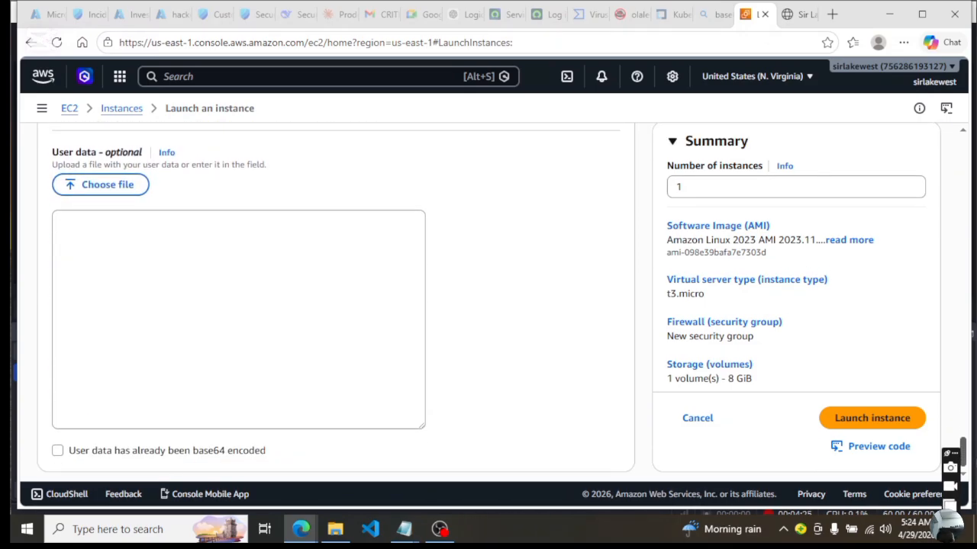
click(103, 220)
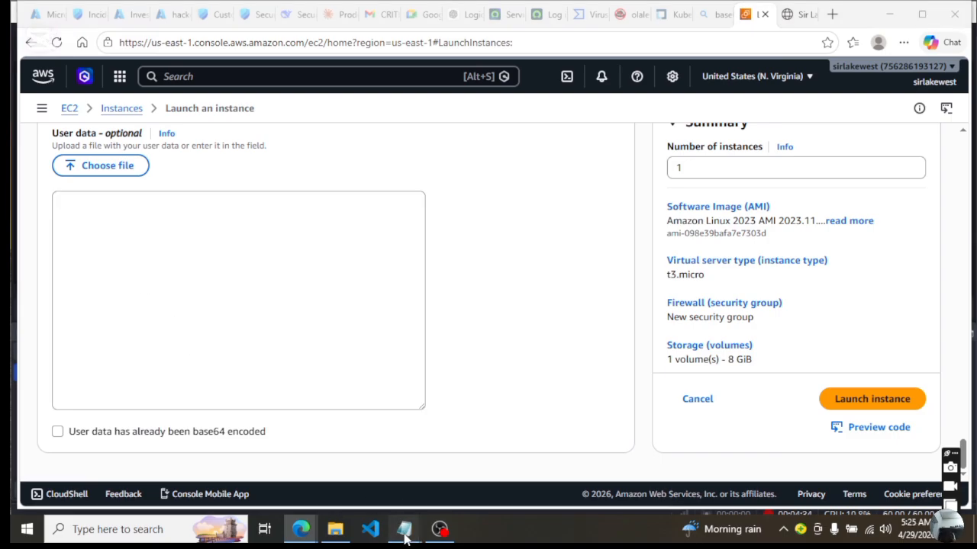
click(529, 465)
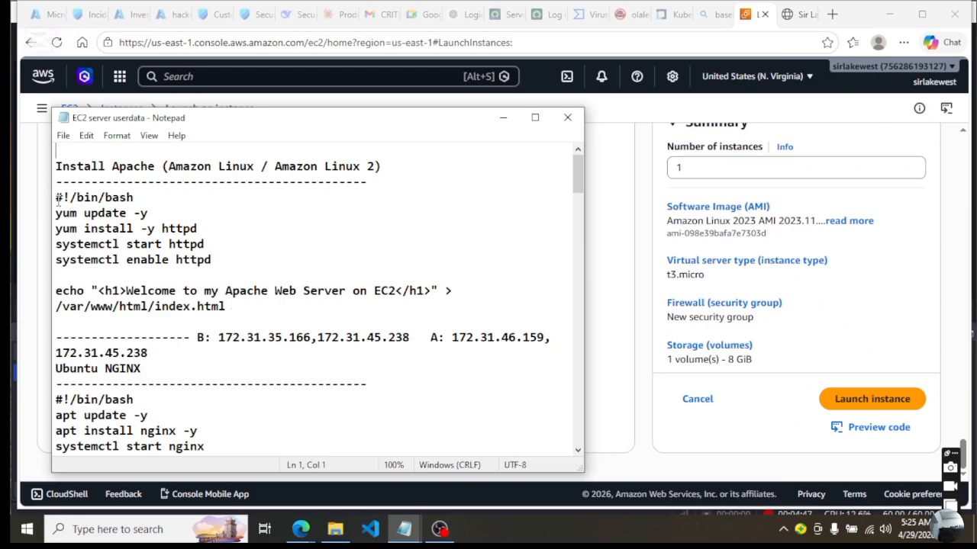
drag(55, 197, 260, 306)
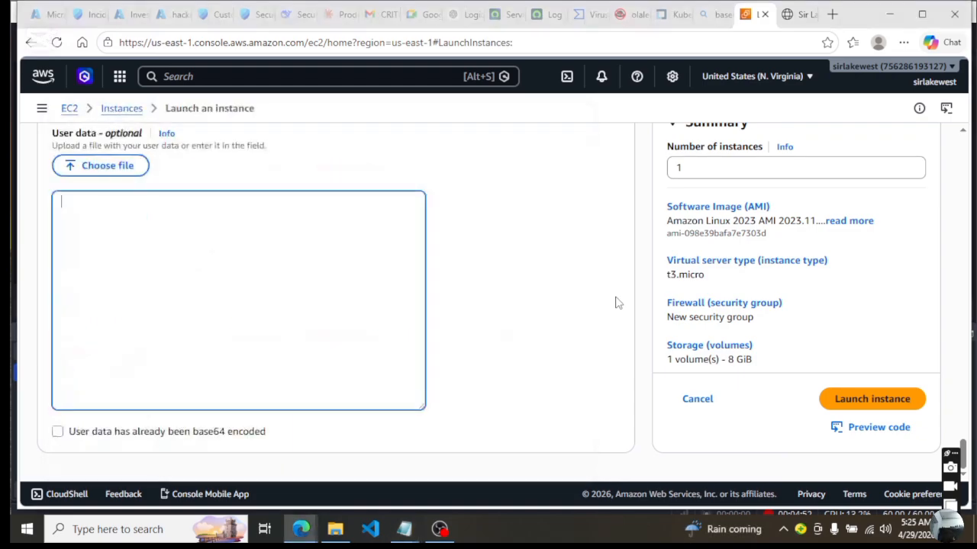
click(615, 300)
text(#!/bin/bash yum update -y yum install -y httpd systemctl start httpd systemctl enable httpd  echo "<h1>Welcome to my Apache Web Server on EC2</h1>" > /var/www/html/index.html)
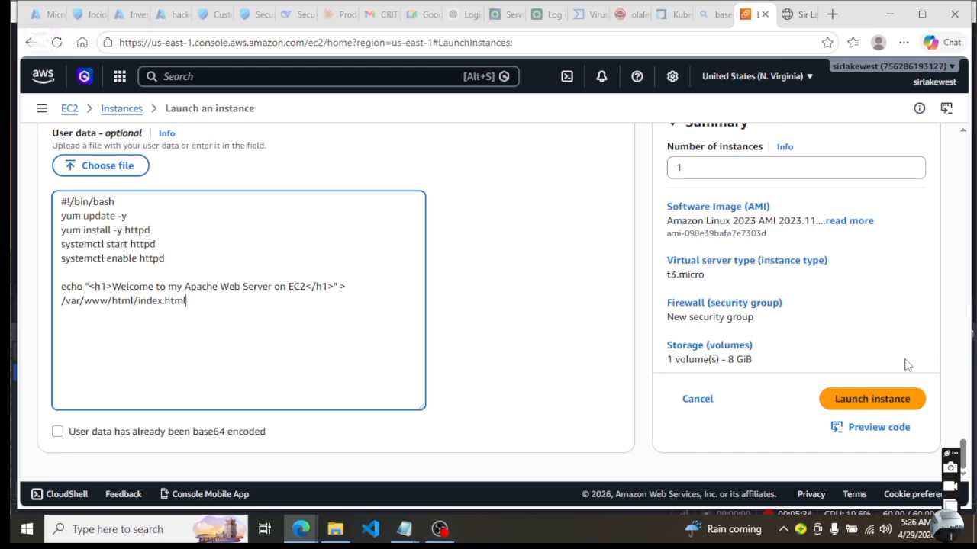
click(891, 403)
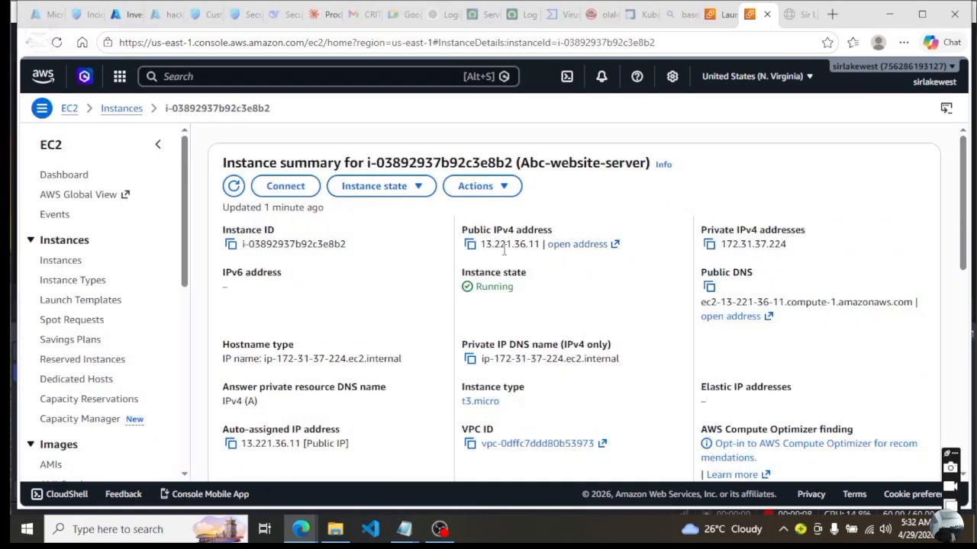
Open the running instance's public address 13.221.36.11 in the browser over HTTP instead of HTTPS.
click(577, 245)
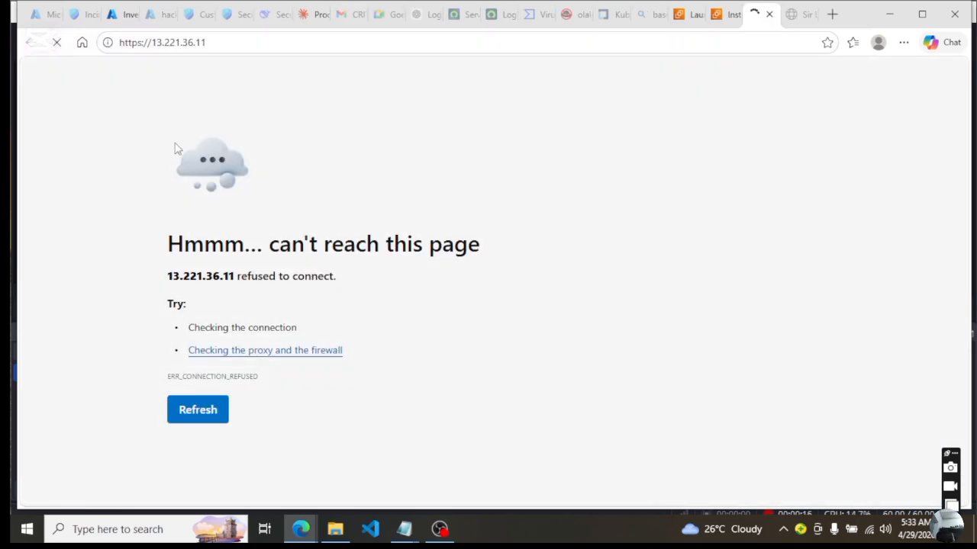
click(141, 43)
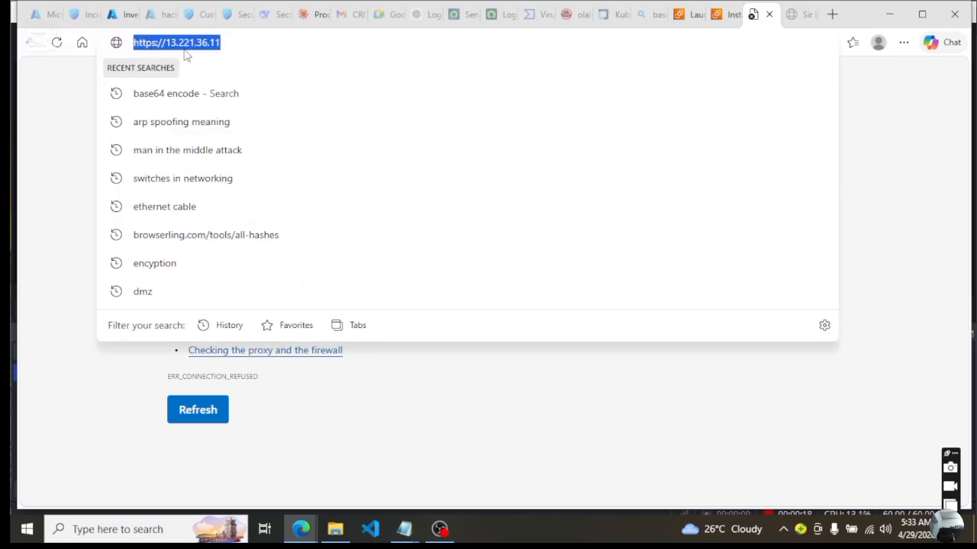
click(159, 45)
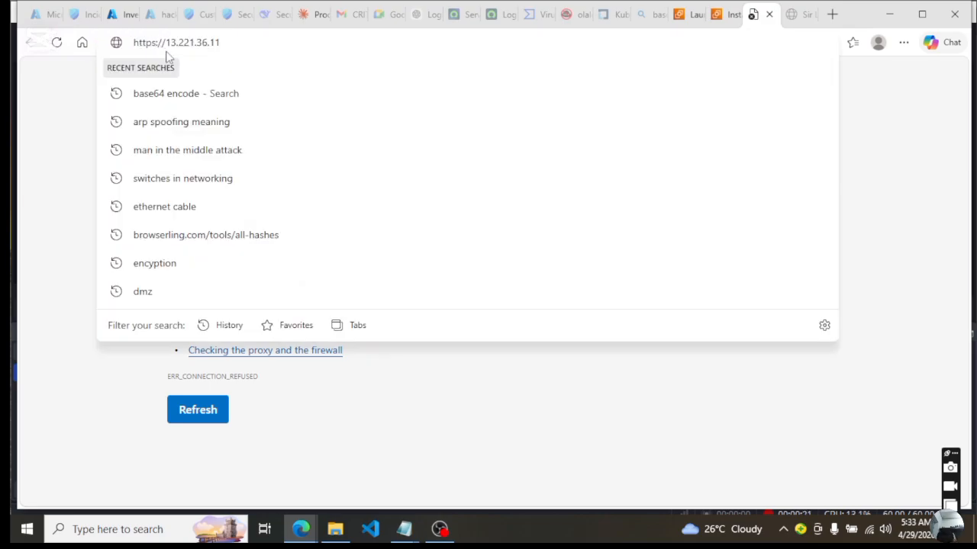
key(BackSpace)
key(Return)
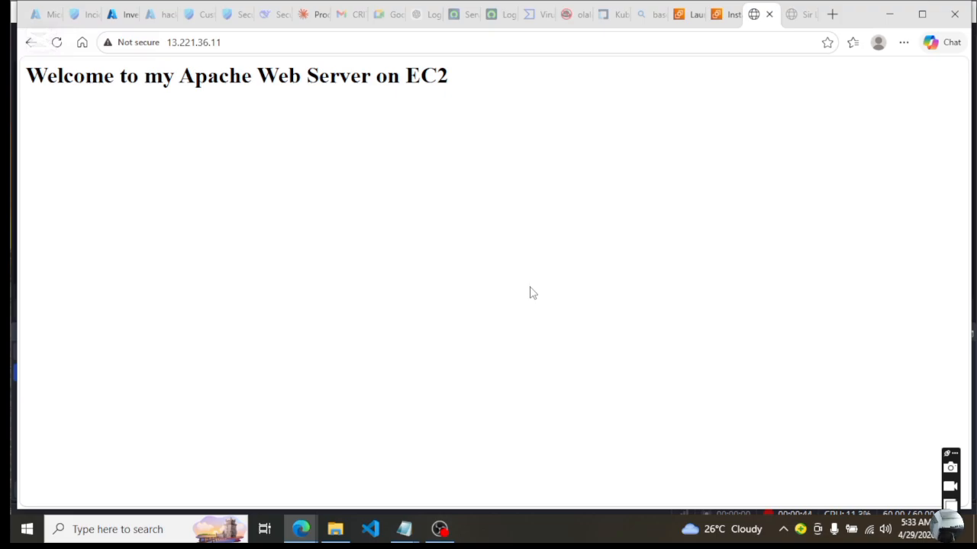
Return to the EC2 instances list and open the Create image form for the Abc-website-server instance.
click(727, 14)
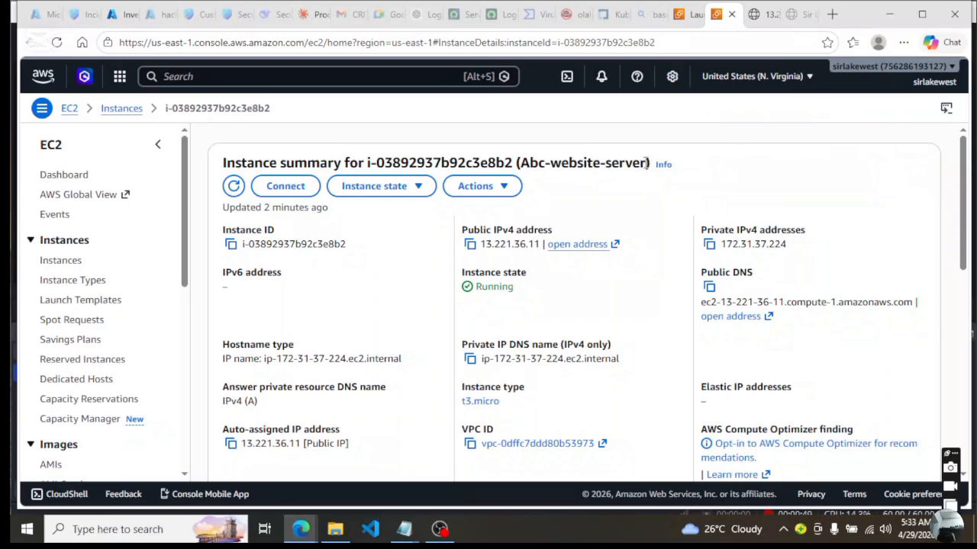
click(126, 111)
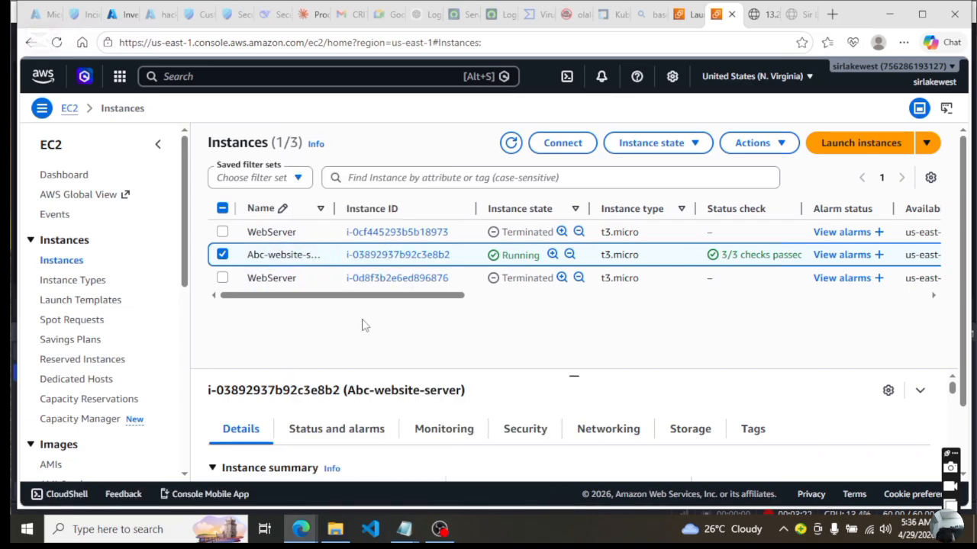
right_click(284, 263)
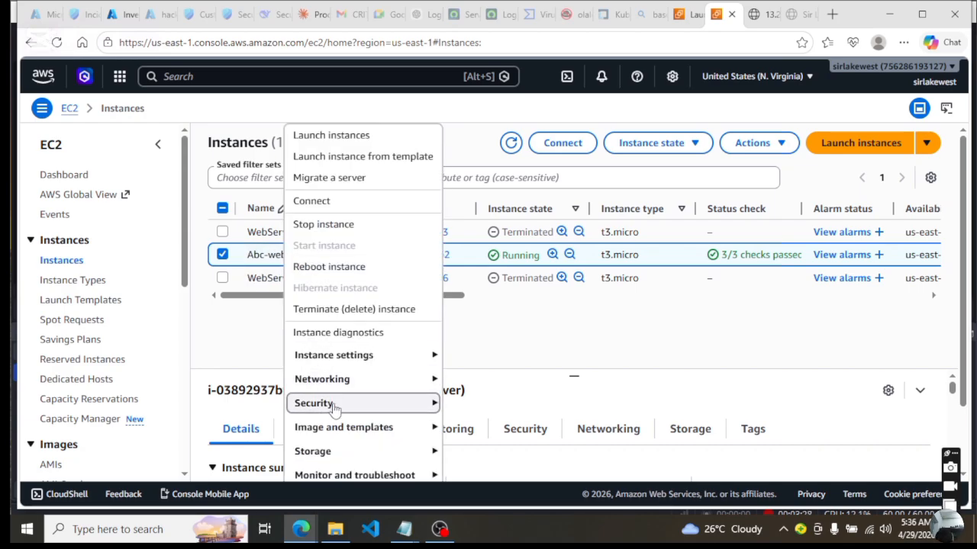
mouse_move(345, 434)
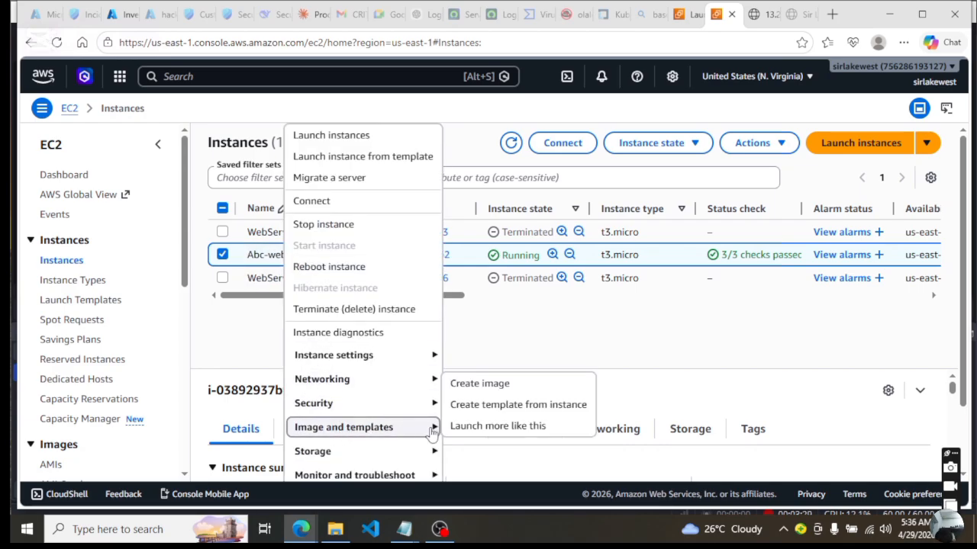
click(486, 387)
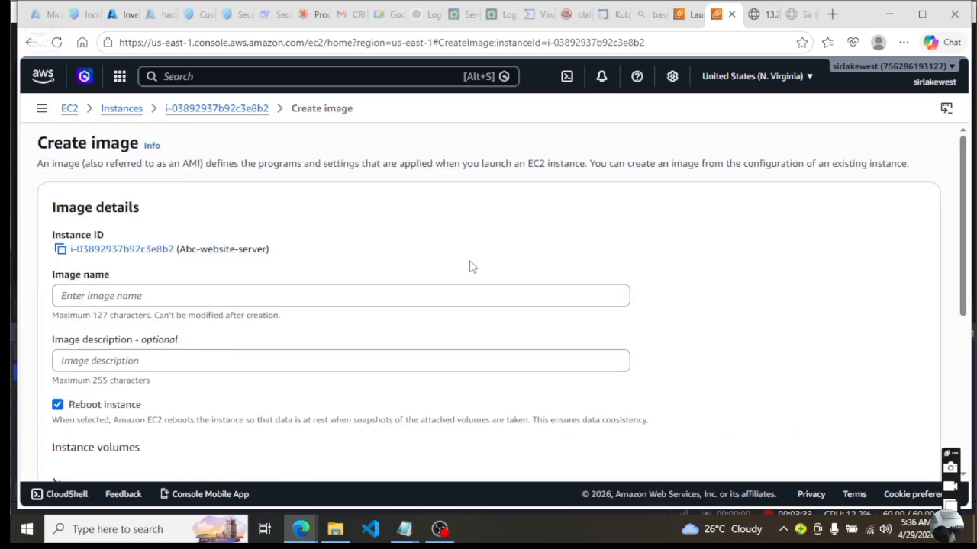
Name the image Golden-AMi-Server and create it from the Abc-website-server instance with the default volume and tag settings.
click(97, 295)
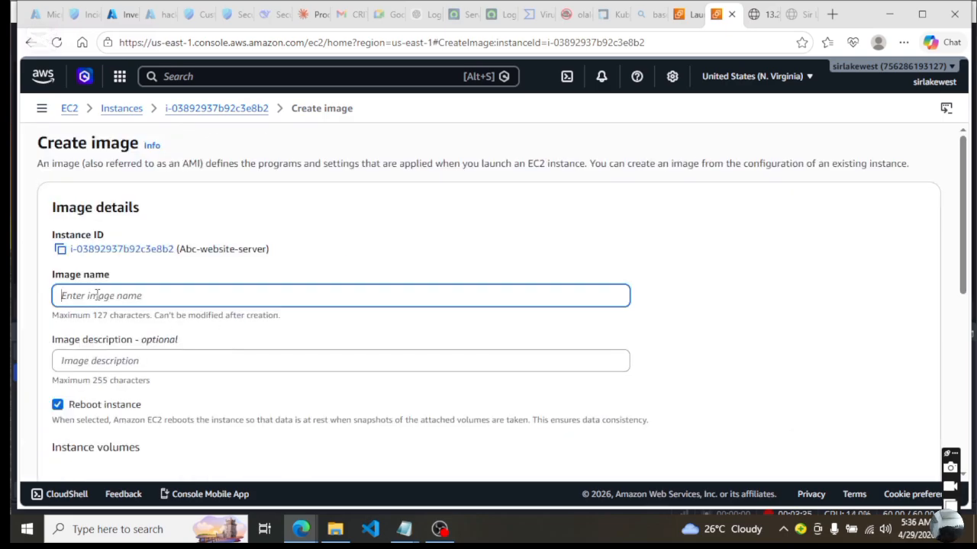
text(Gol)
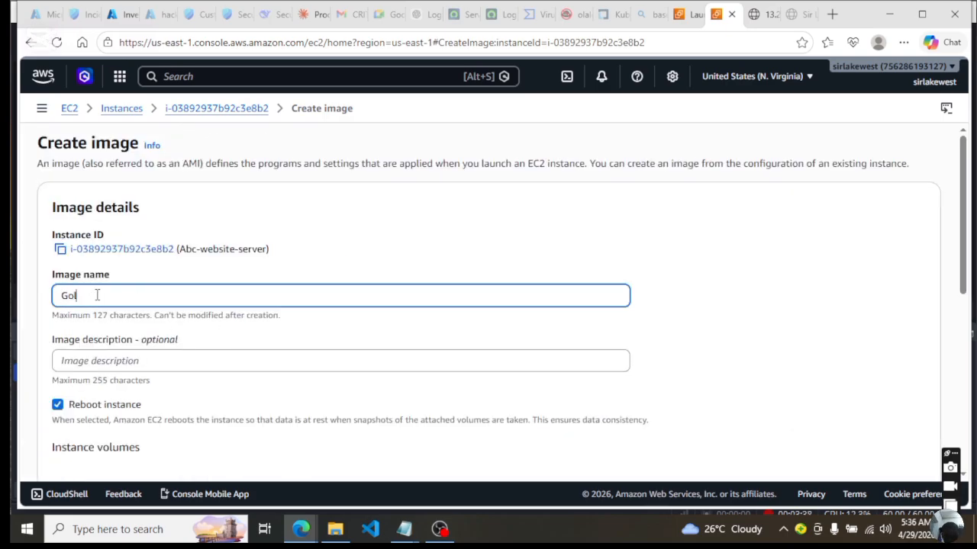
text(den-AMI-Server)
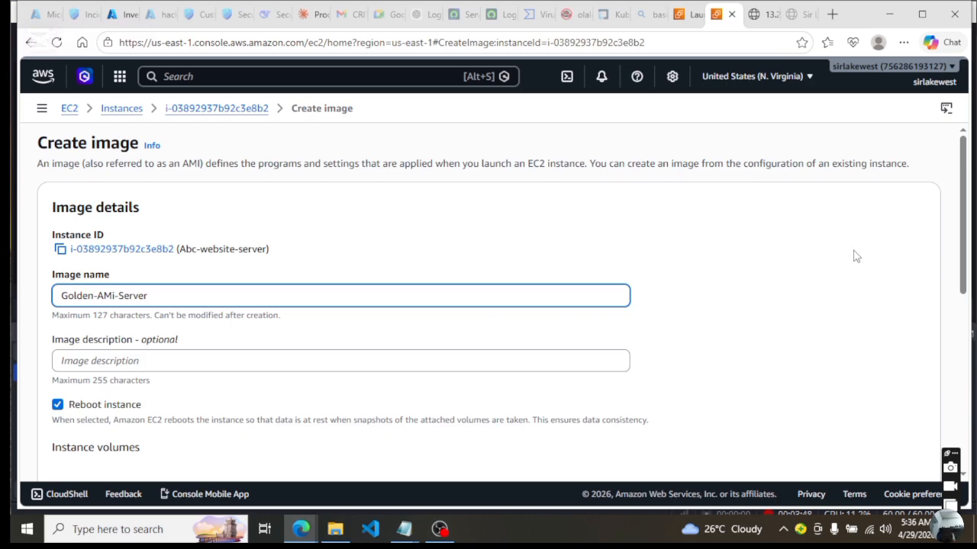
drag(965, 223, 970, 273)
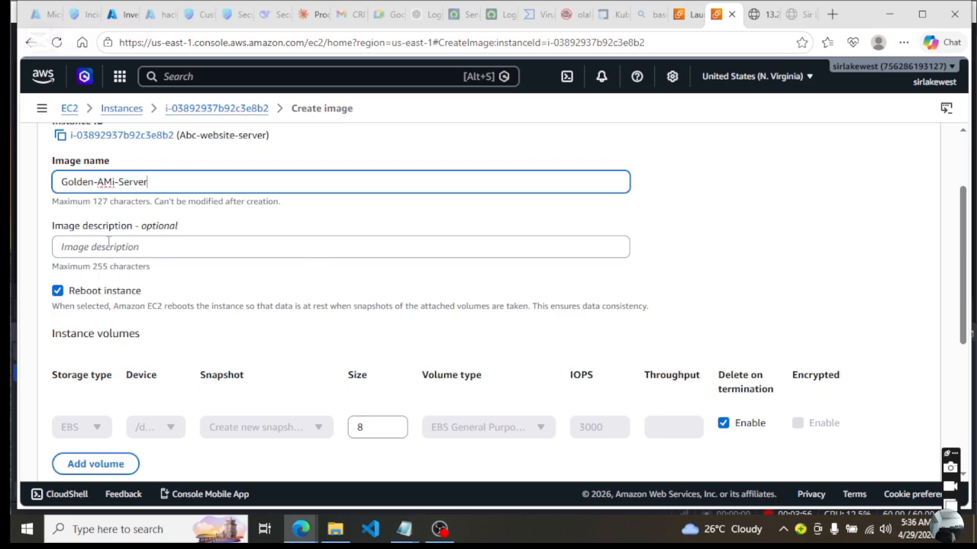
drag(968, 276, 970, 305)
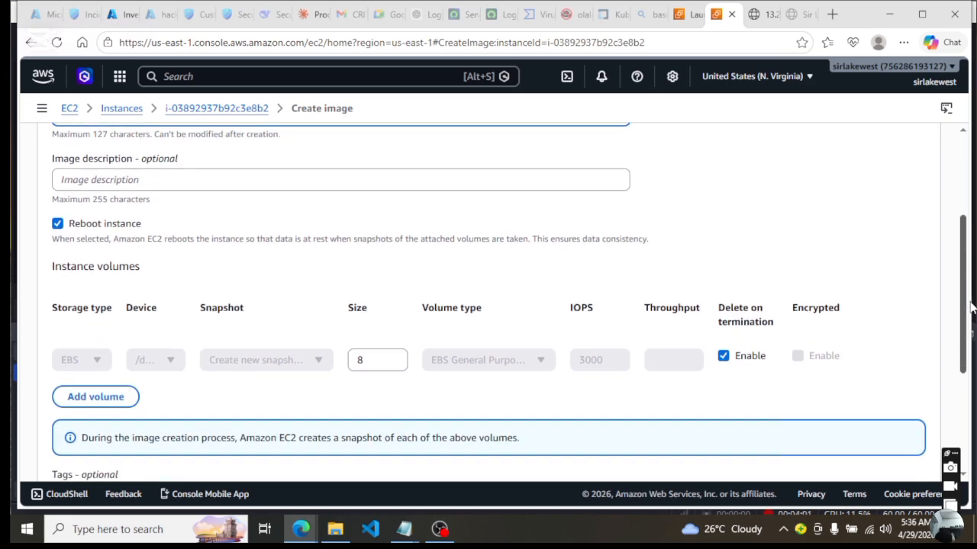
drag(971, 305, 971, 403)
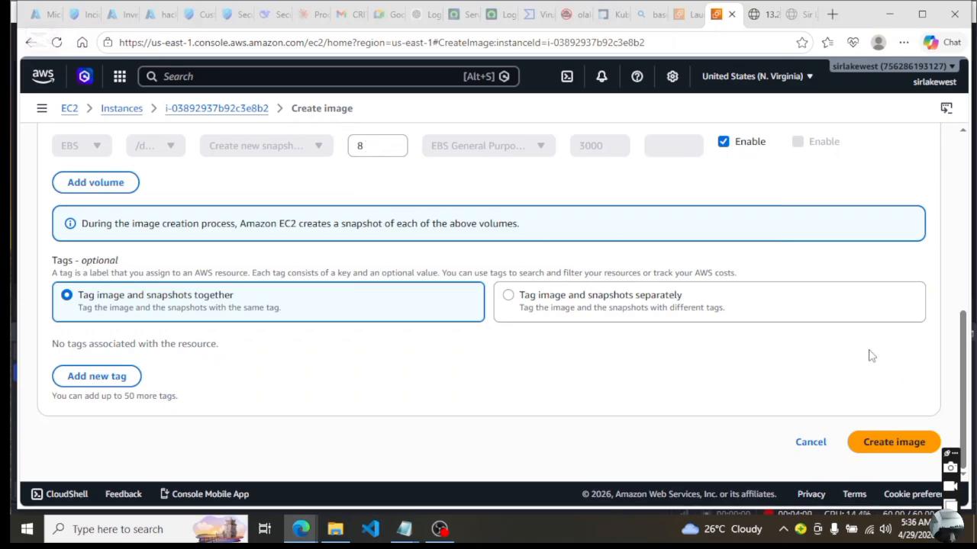
click(895, 450)
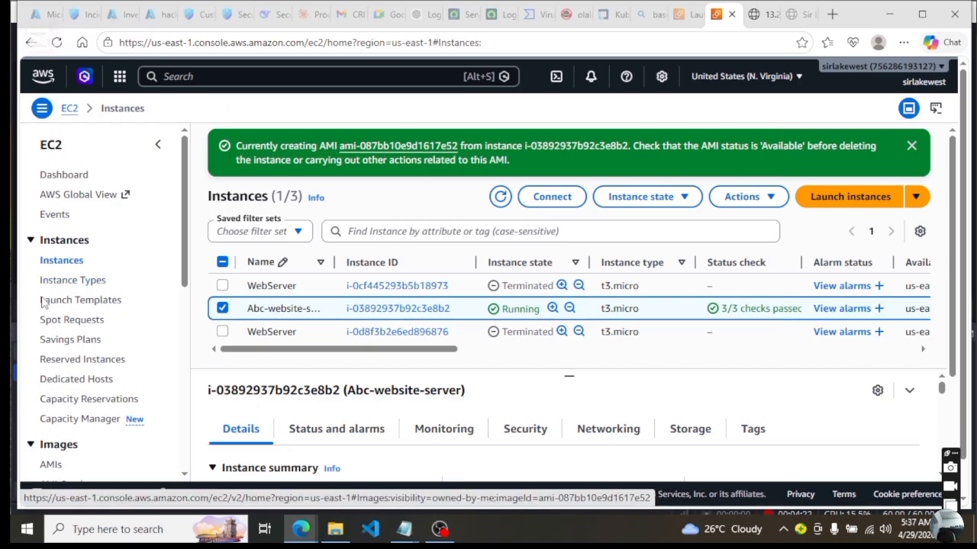
Open the list of owned AMIs and check the Golden-AMi-Server image's creation status, refreshing the list.
scroll(186, 305, down, 3)
scroll(186, 305, down, 2)
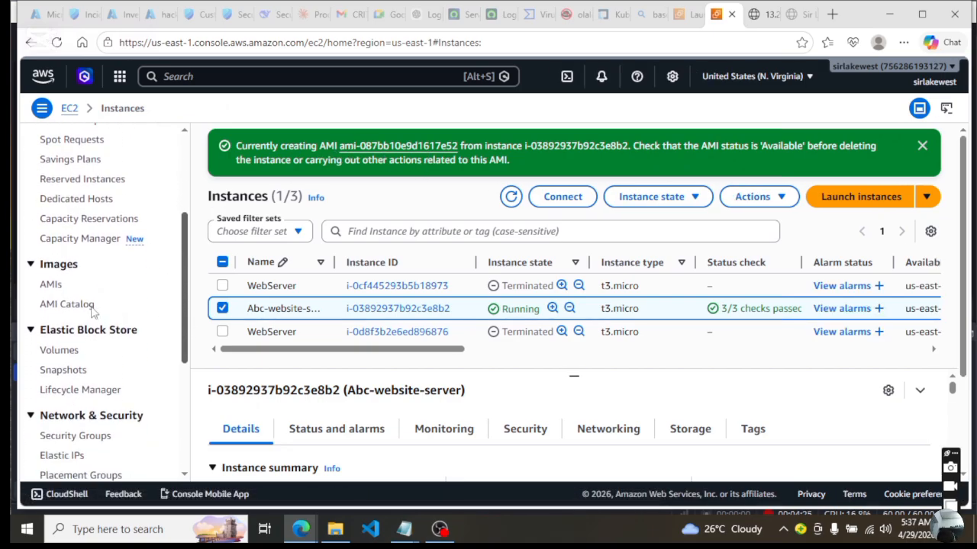
click(51, 286)
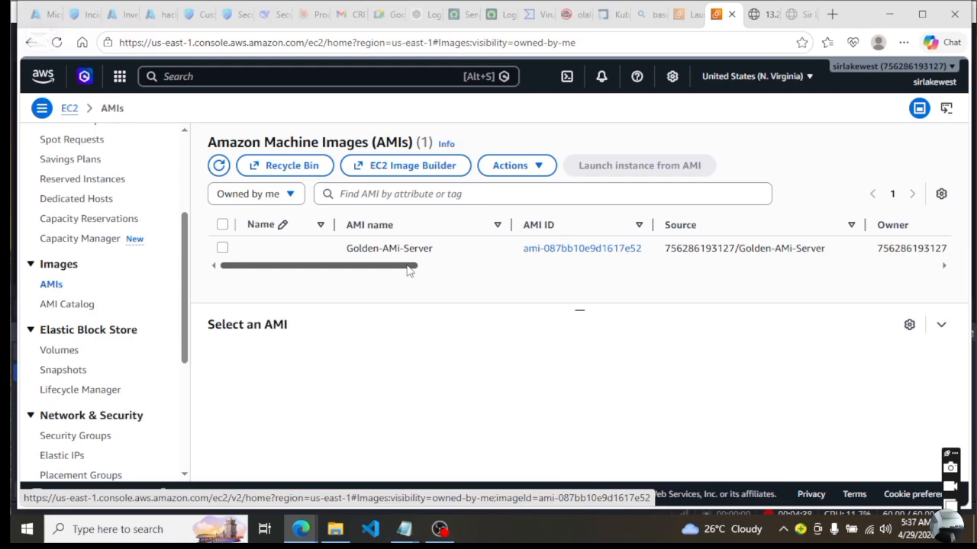
drag(389, 269, 593, 277)
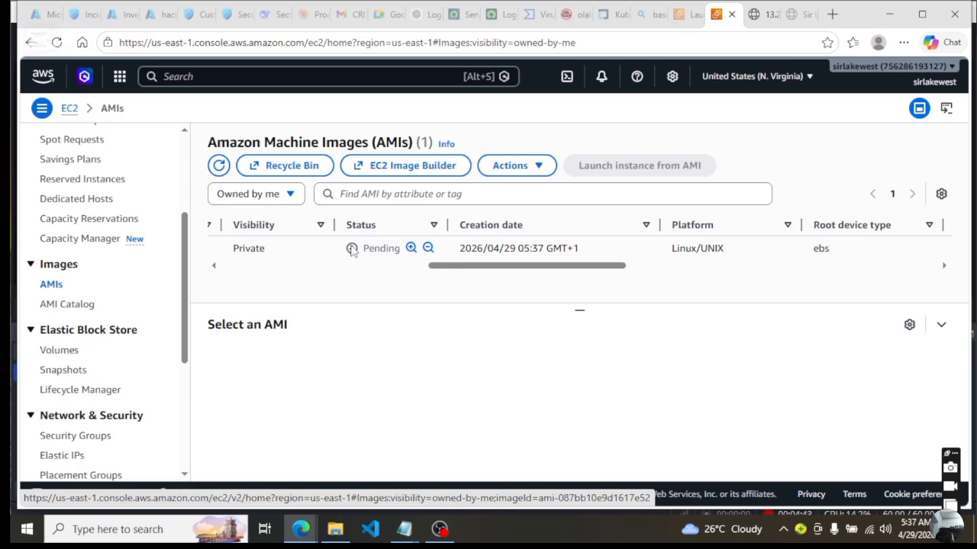
click(219, 167)
click(219, 167)
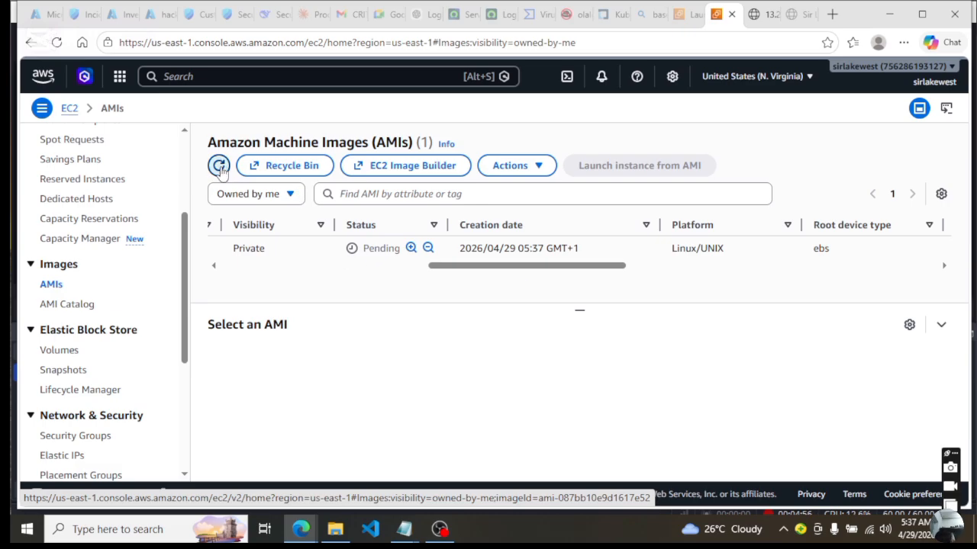
click(219, 168)
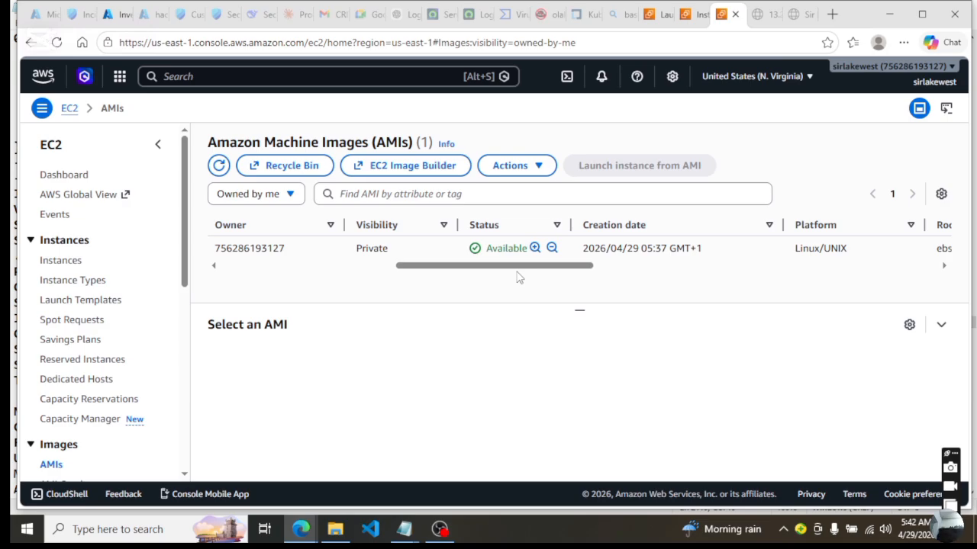
Start launching an instance from the Golden-AMi-Server image and name it New-Web-Server-From-Ami.
drag(517, 273, 341, 276)
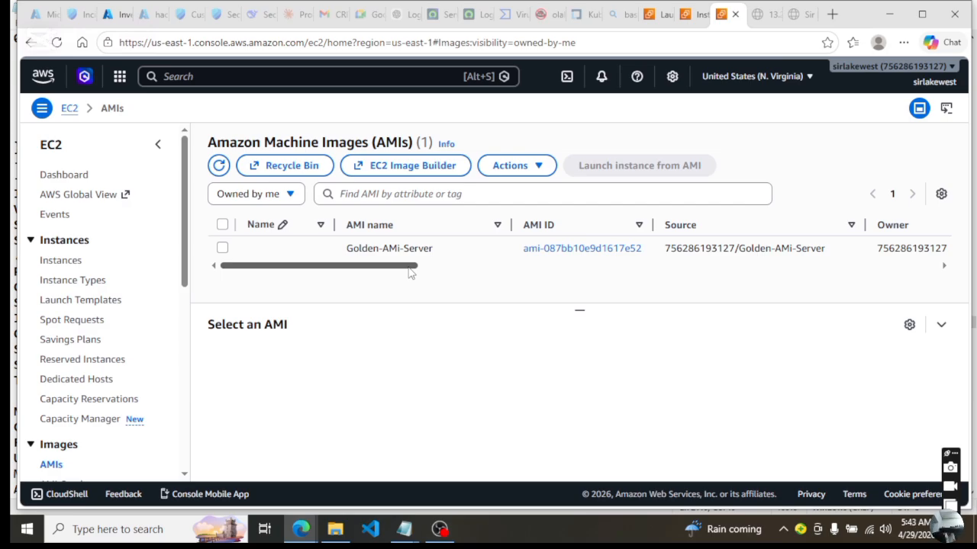
click(221, 249)
right_click(300, 258)
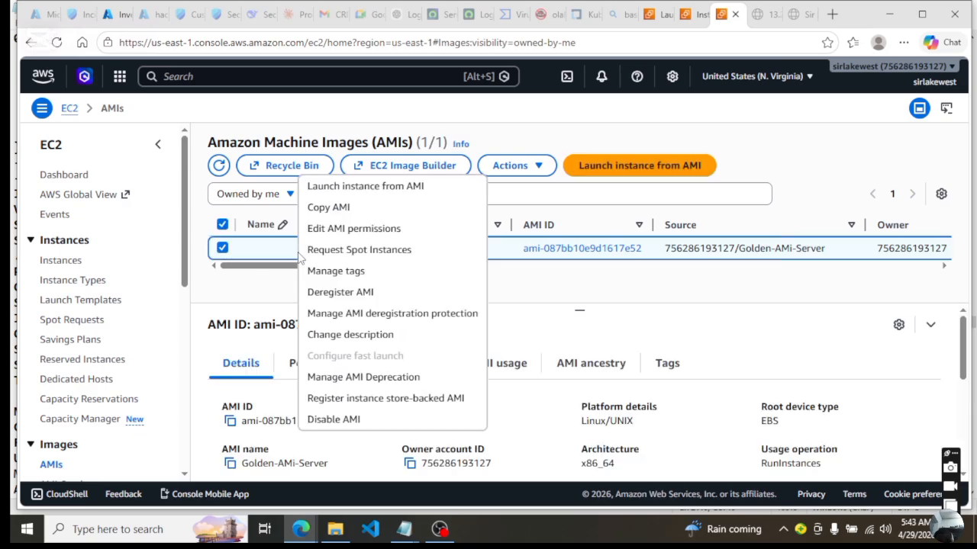
click(398, 187)
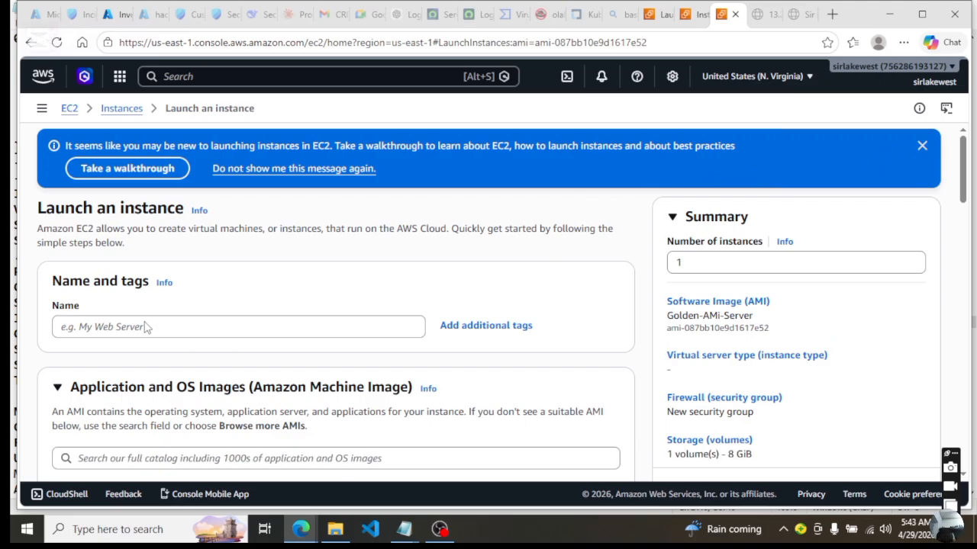
click(156, 261)
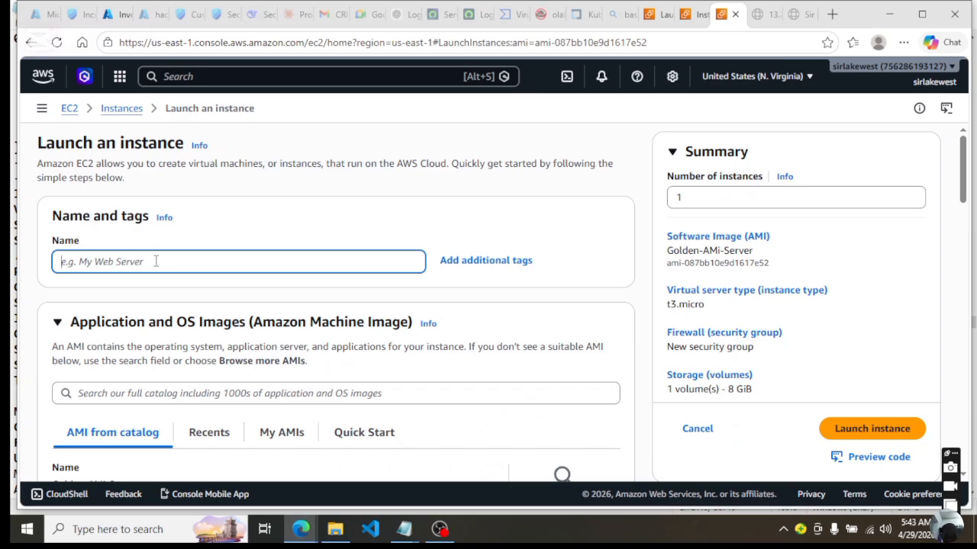
text(New-Web)
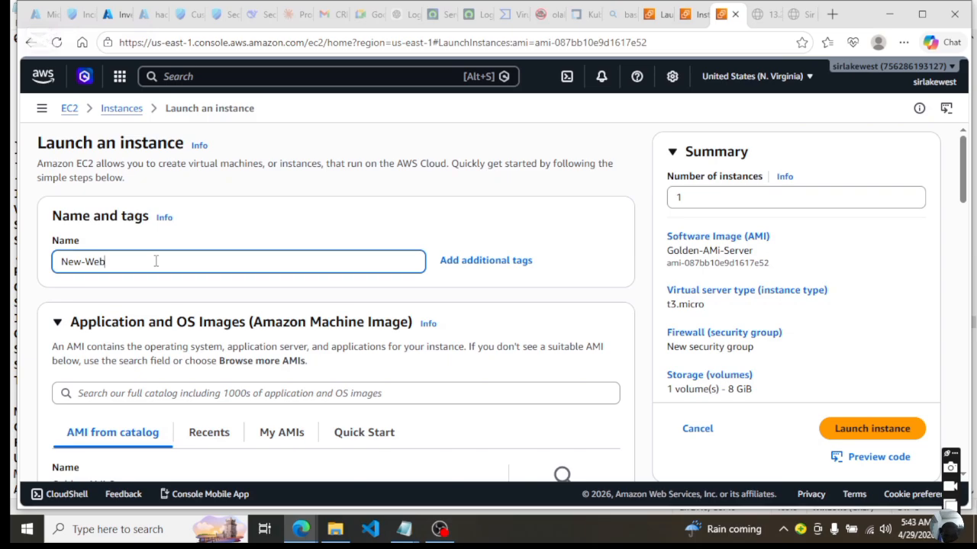
text(-Server-From-Ami)
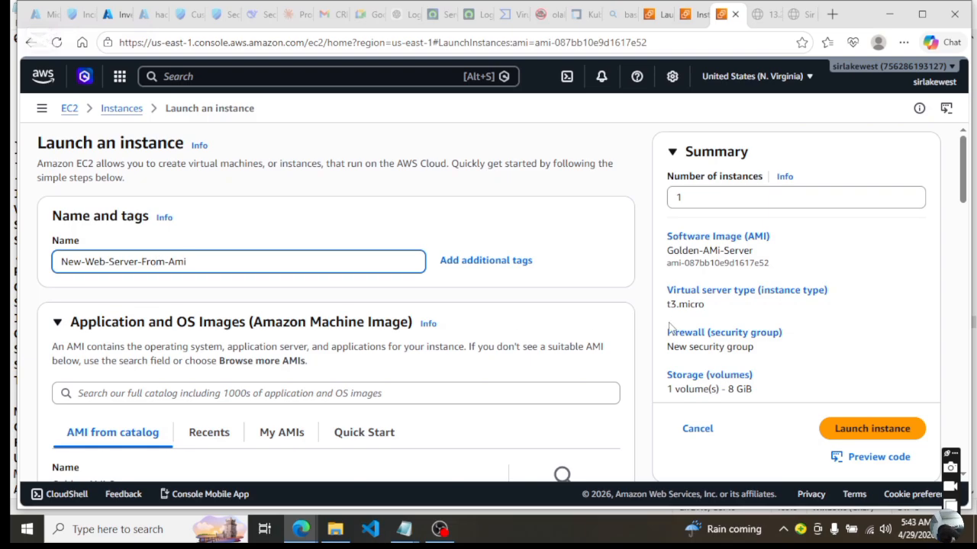
Set the new instance to proceed without a key pair.
click(639, 306)
scroll(639, 305, down, 10)
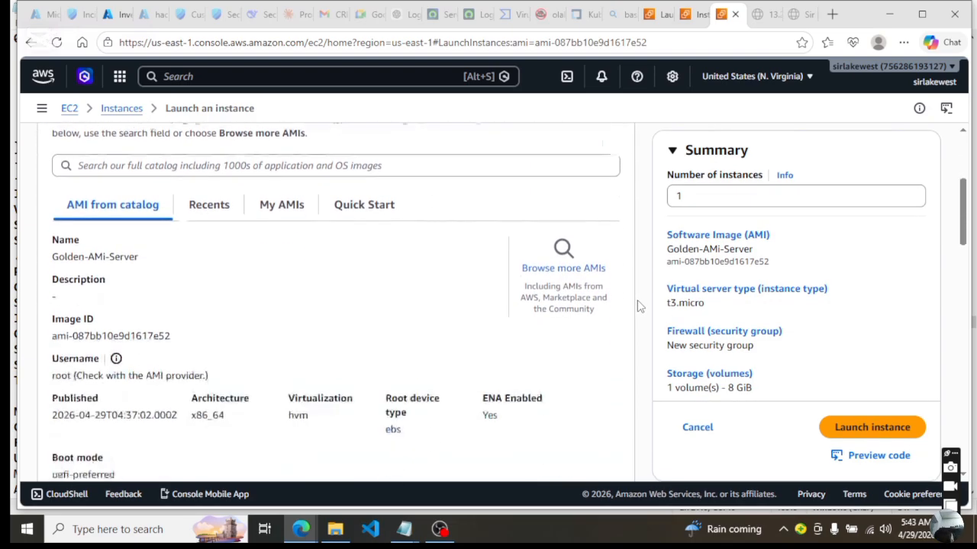
scroll(640, 306, down, 7)
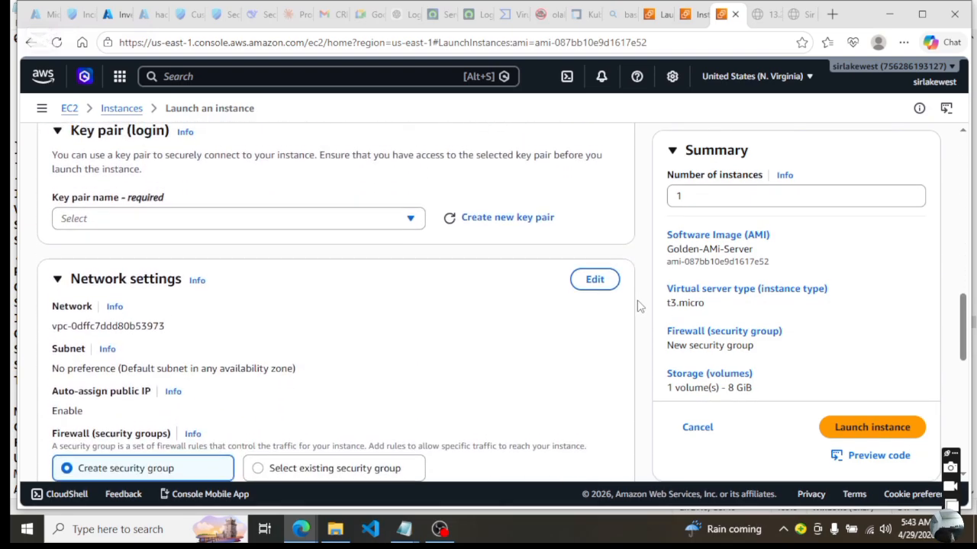
click(412, 265)
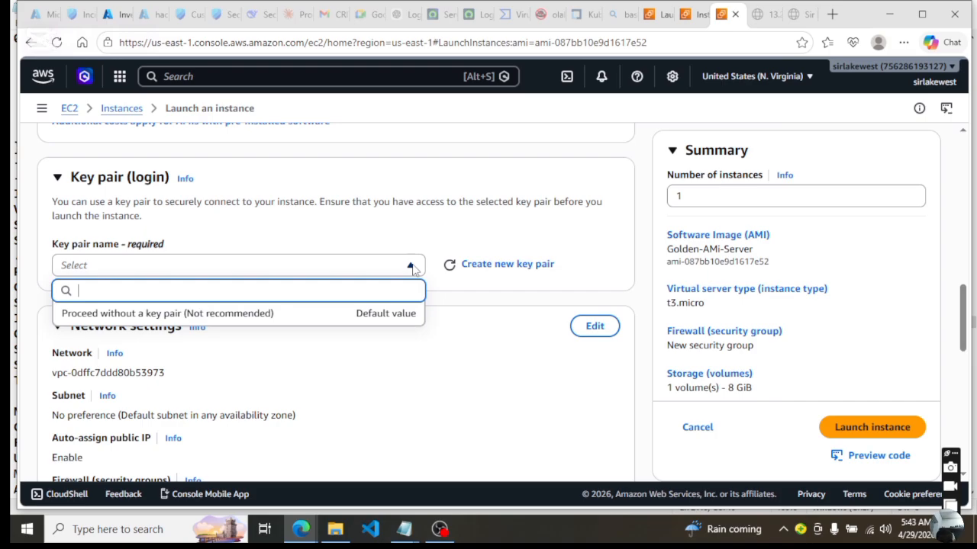
click(290, 320)
Paste the Amazon Linux Apache install script from the EC2 server userdata Notepad file into the user data under the instance's advanced details.
scroll(637, 300, down, 10)
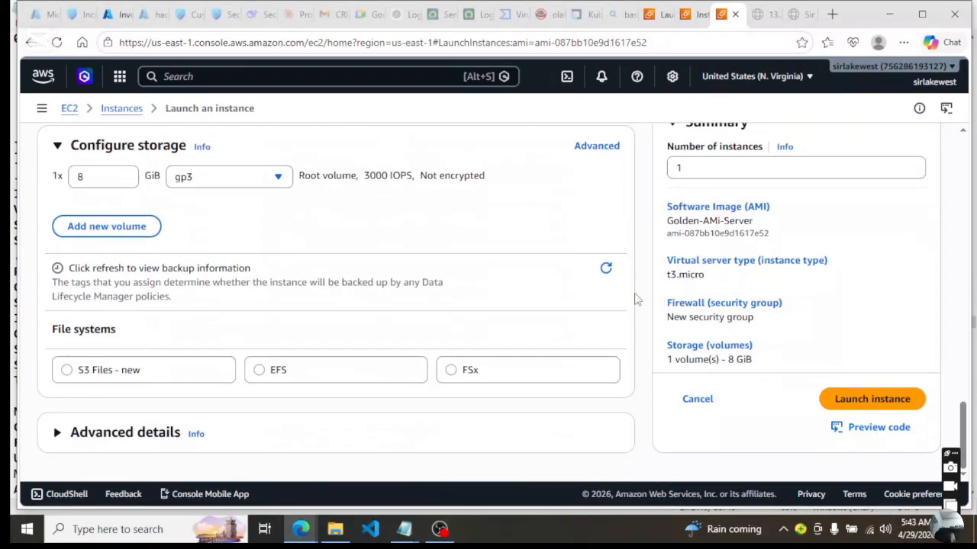
click(55, 433)
click(58, 434)
scroll(468, 399, down, 20)
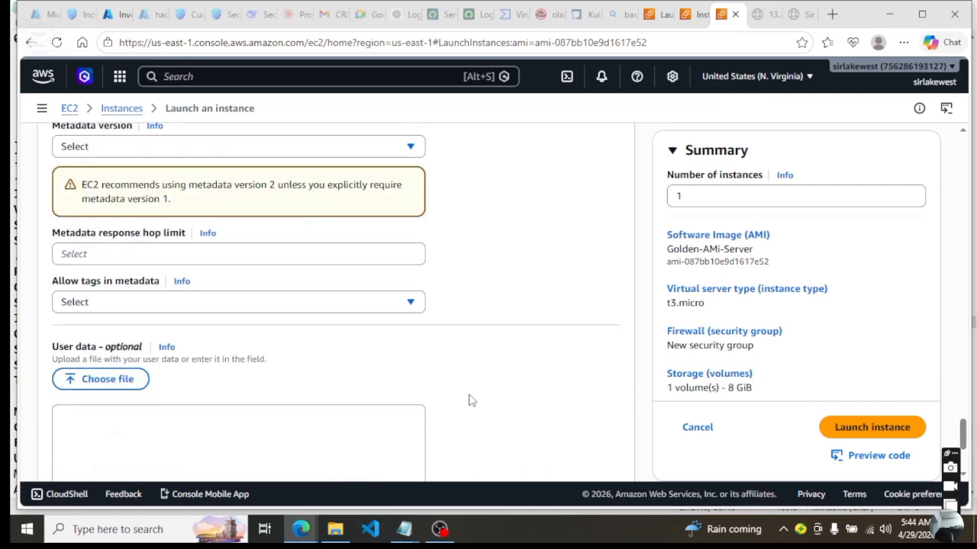
click(141, 216)
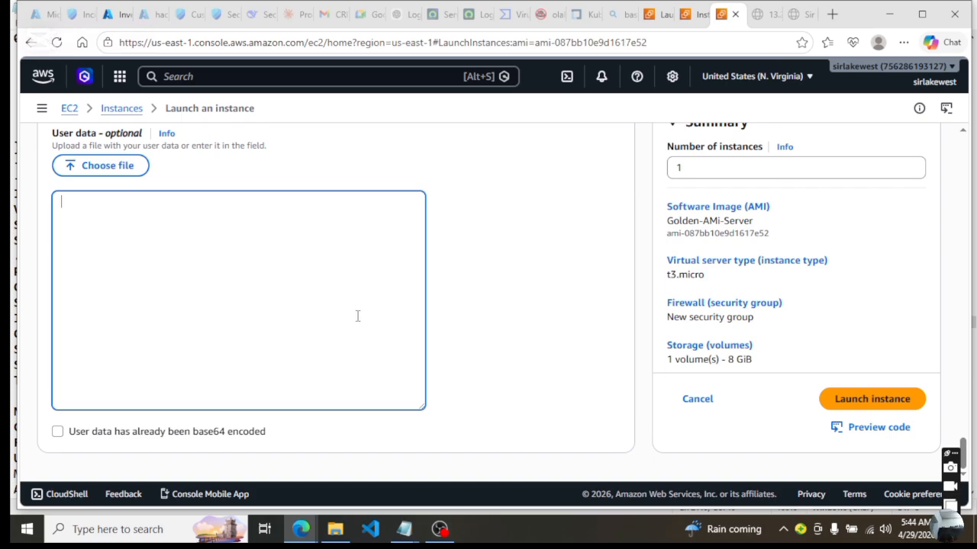
mouse_move(404, 528)
click(529, 464)
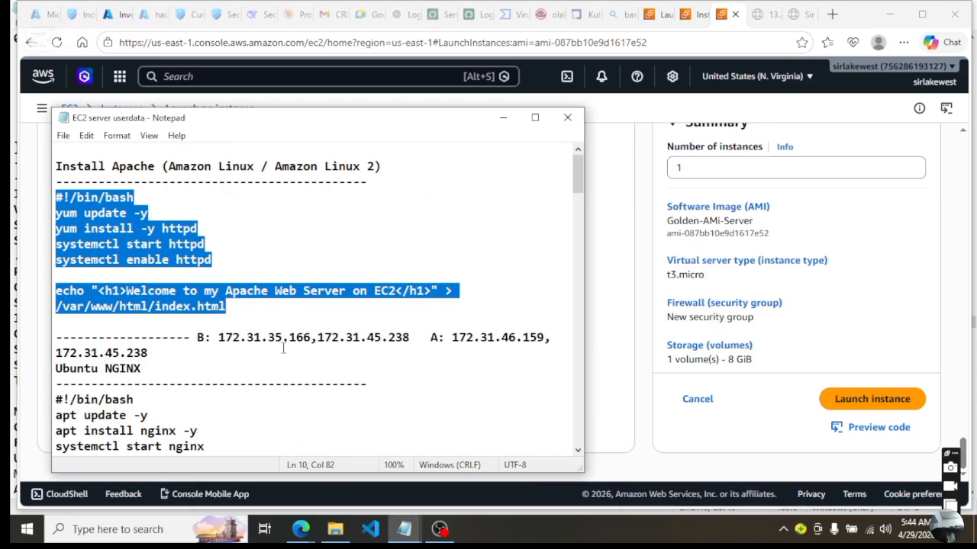
click(574, 338)
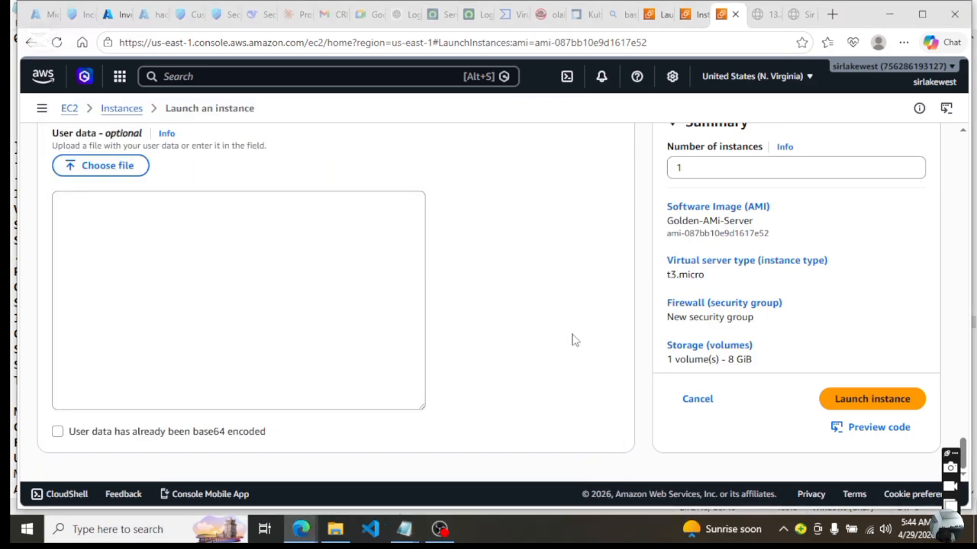
click(125, 221)
text(#!/bin/bash yum update -y yum install -y httpd systemctl start httpd systemctl enable httpd  echo "<h1>Welcome to my Apache Web Server on EC2</h1>" > /var/www/html/index.html)
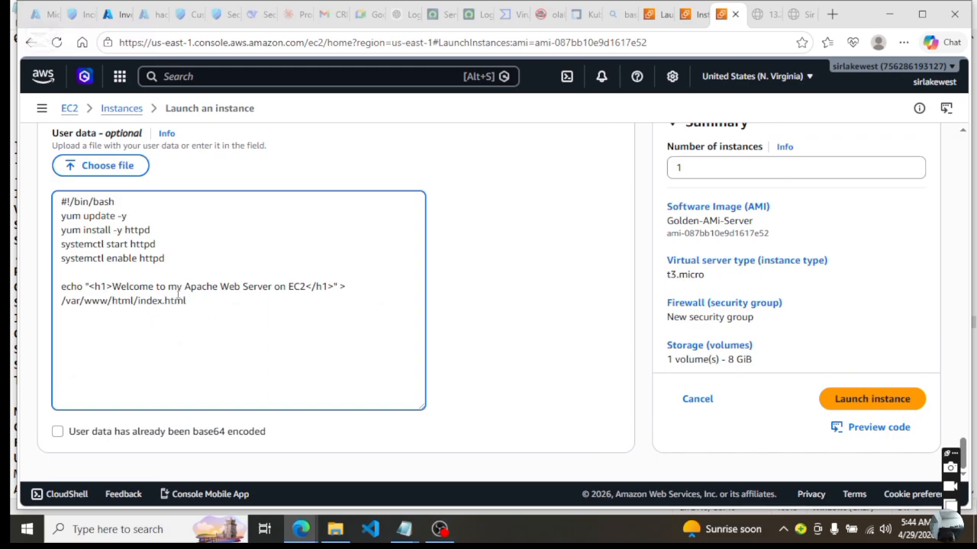
Change the script's welcome heading to "Welcome to my Apache New Web Server From AMI" and launch the instance.
click(218, 286)
text(New)
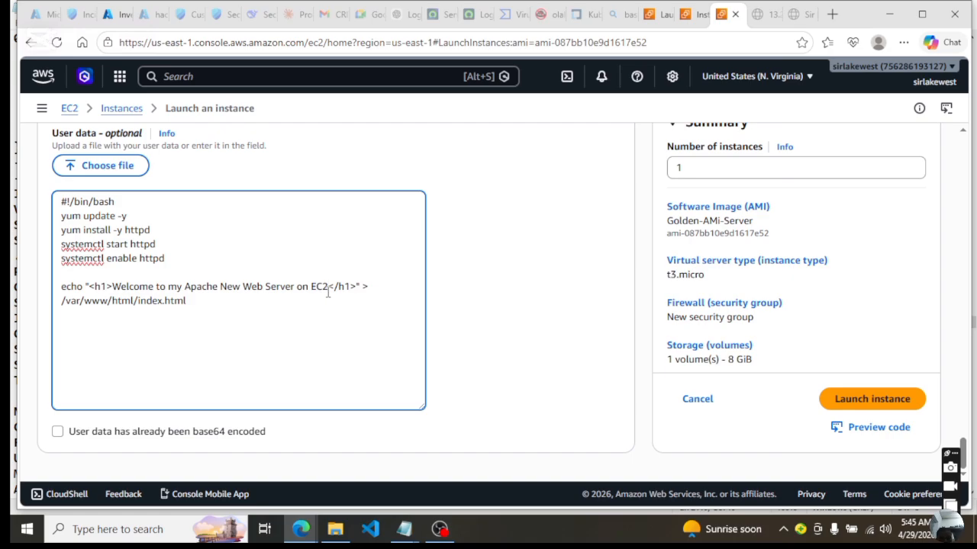
key(BackSpace)
key(BackSpace)
key(BackSpace)
key(BackSpace)
key(BackSpace)
key(BackSpace)
text(From AMI)
click(866, 405)
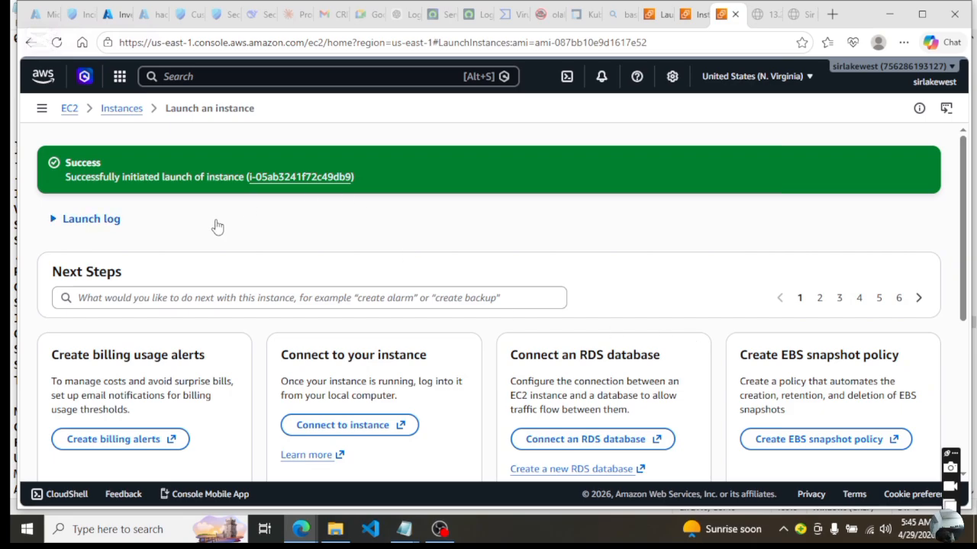
Open the New-Web-Server-From-Ami instance's summary and load its public IPv4 address in the browser.
click(282, 185)
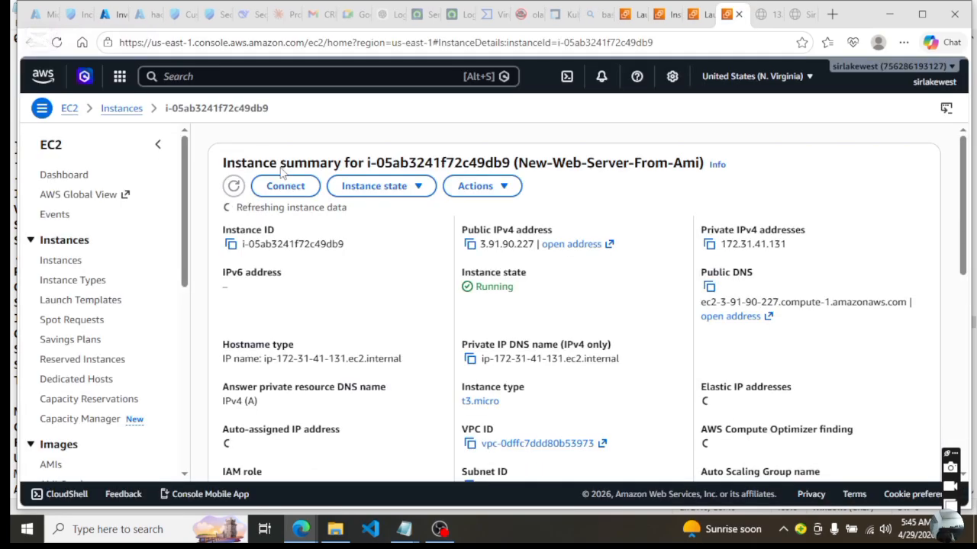
click(584, 248)
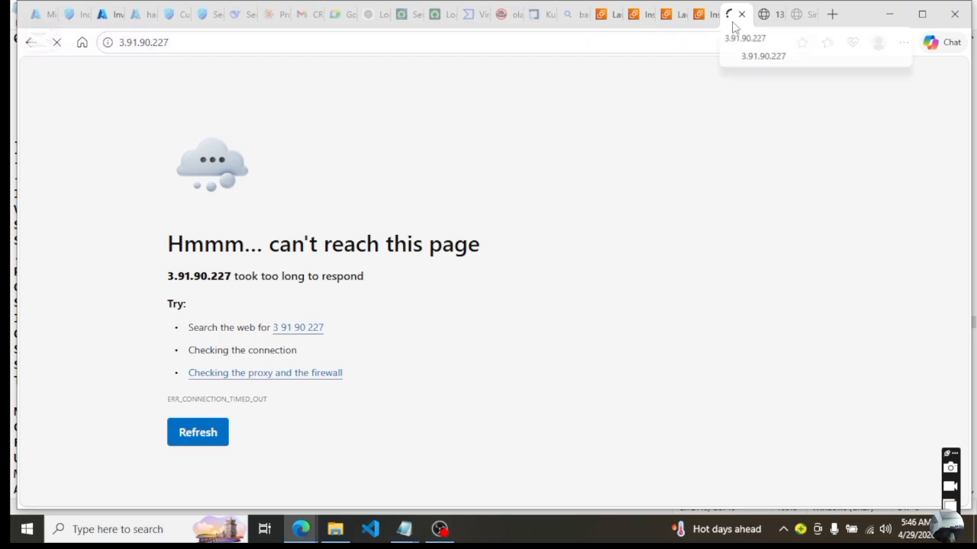
Return to the New-Web-Server-From-Ami instance summary and examine its security group's inbound and outbound rules.
click(705, 23)
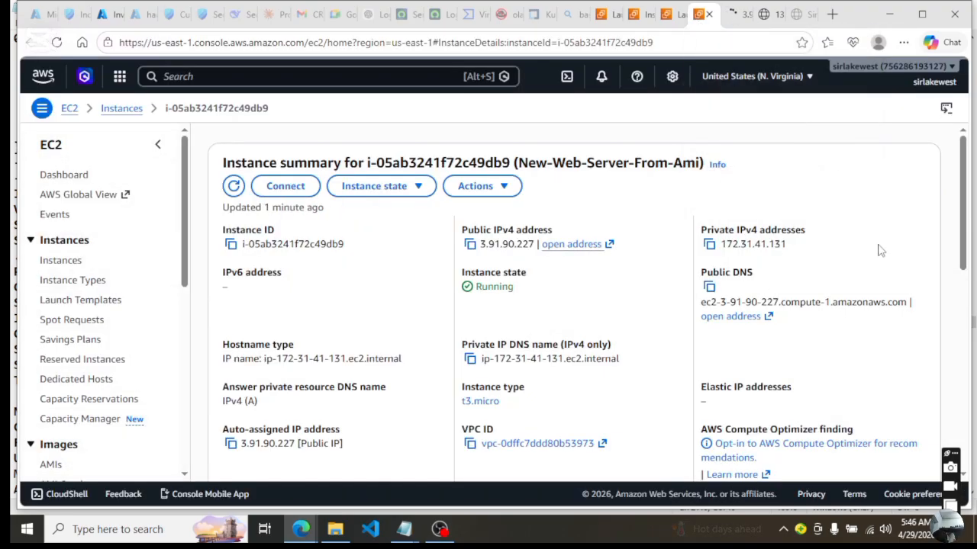
scroll(973, 339, down, 4)
scroll(973, 339, down, 3)
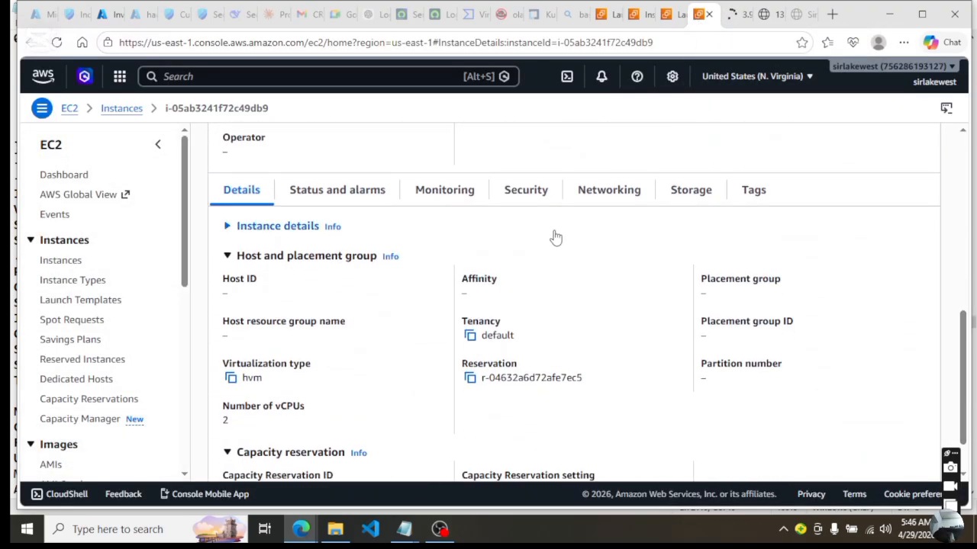
click(524, 197)
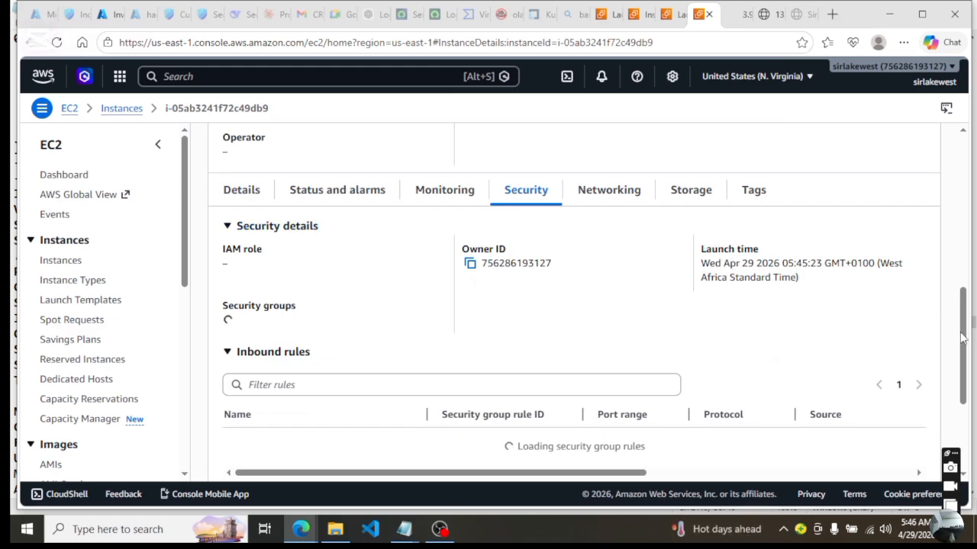
scroll(973, 424, down, 3)
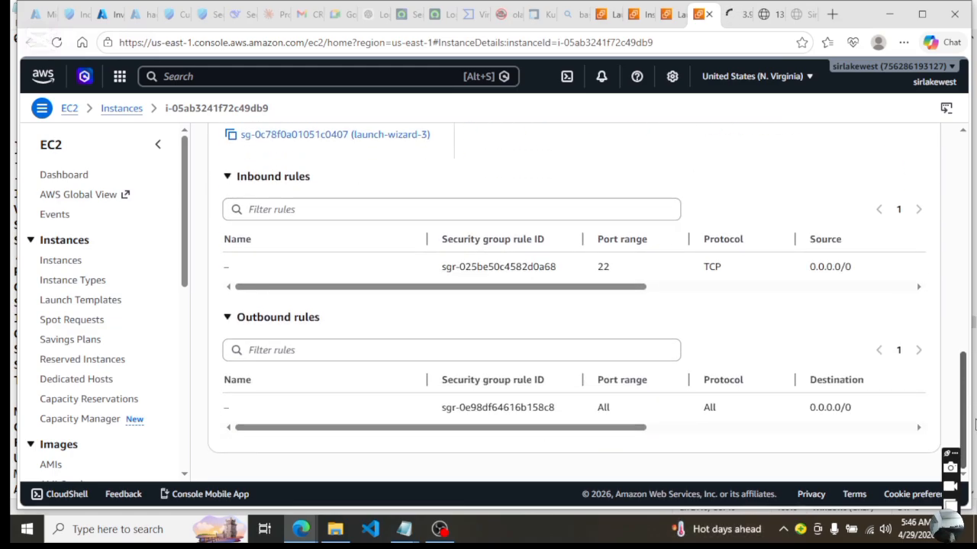
Open the launch-wizard-3 security group from the instance's inbound rules and start editing its inbound rules.
drag(582, 292, 787, 290)
click(684, 267)
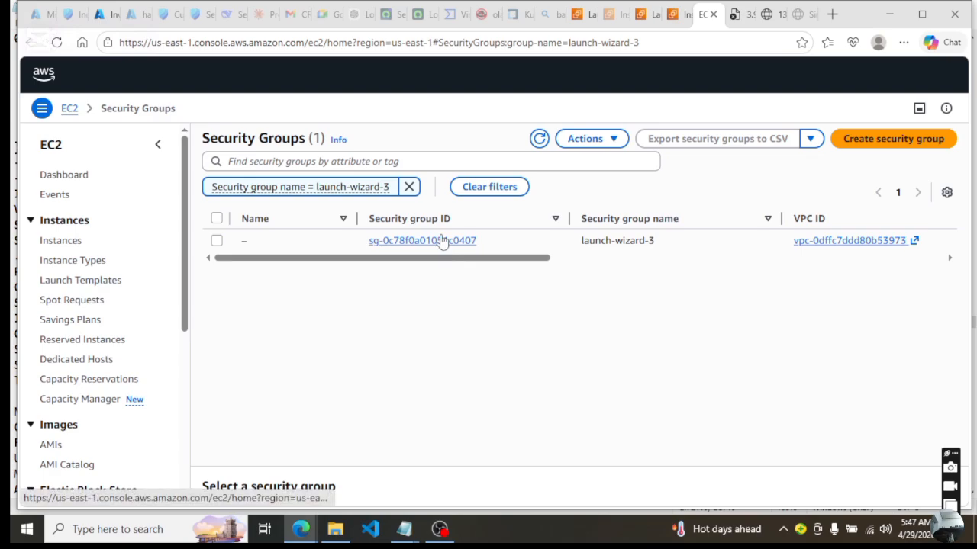
click(442, 241)
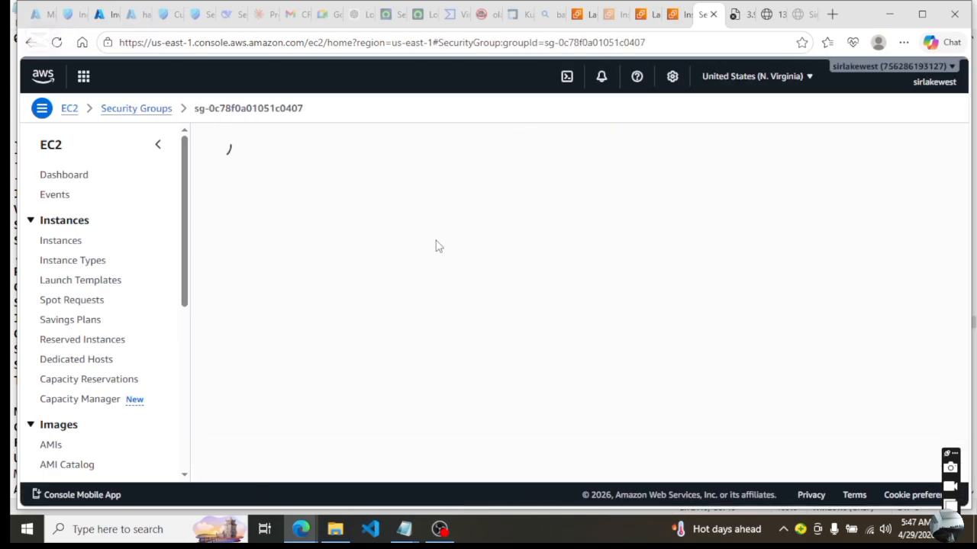
click(869, 374)
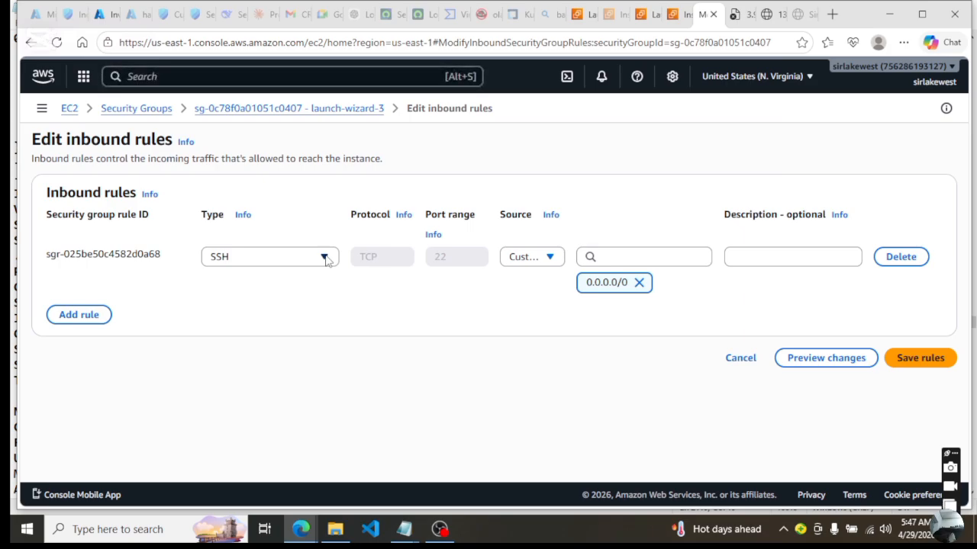
Add a second inbound rule row and restrict the existing SSH rule's source to My IP.
click(79, 316)
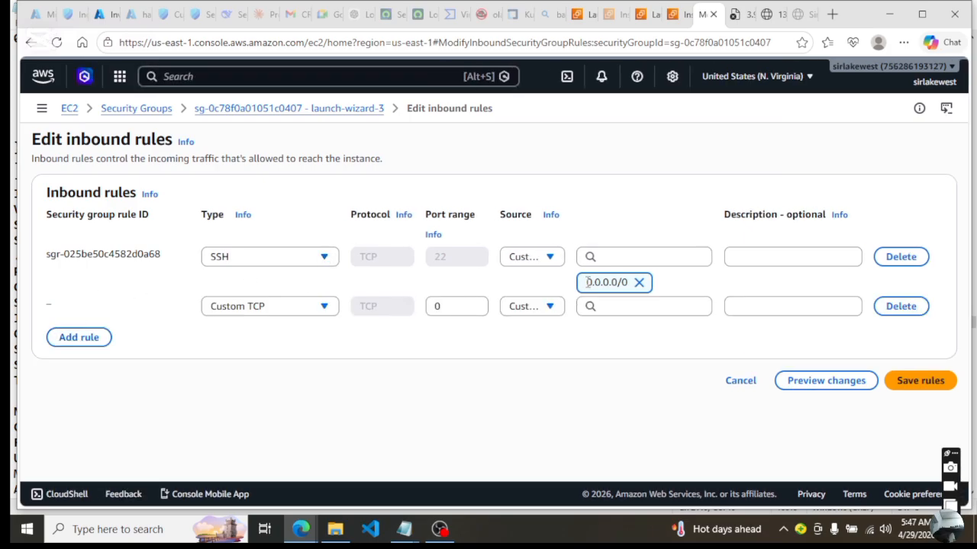
click(550, 257)
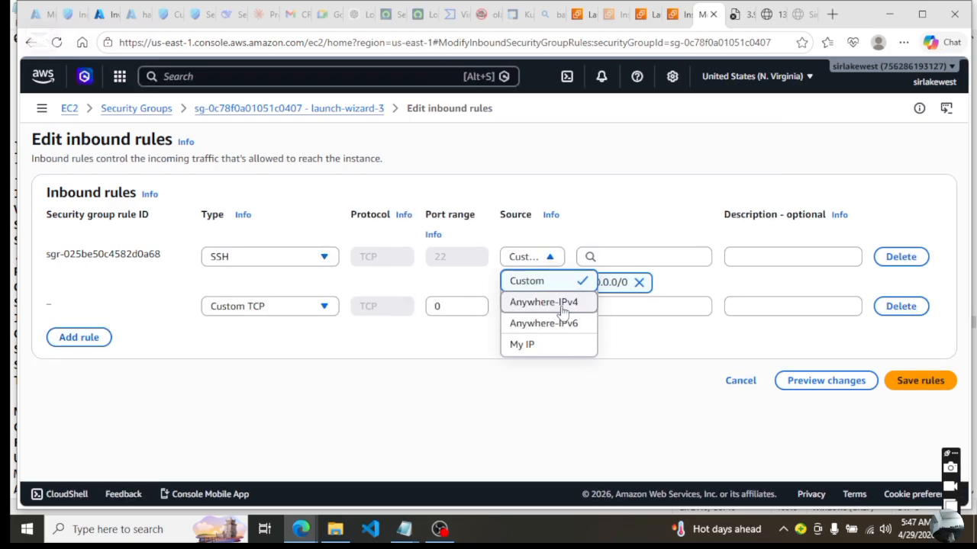
click(565, 308)
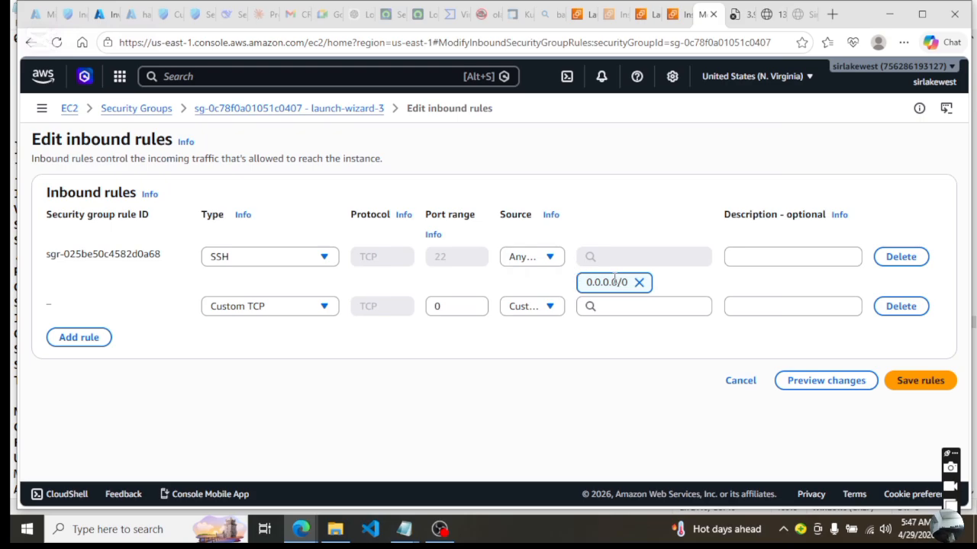
click(548, 258)
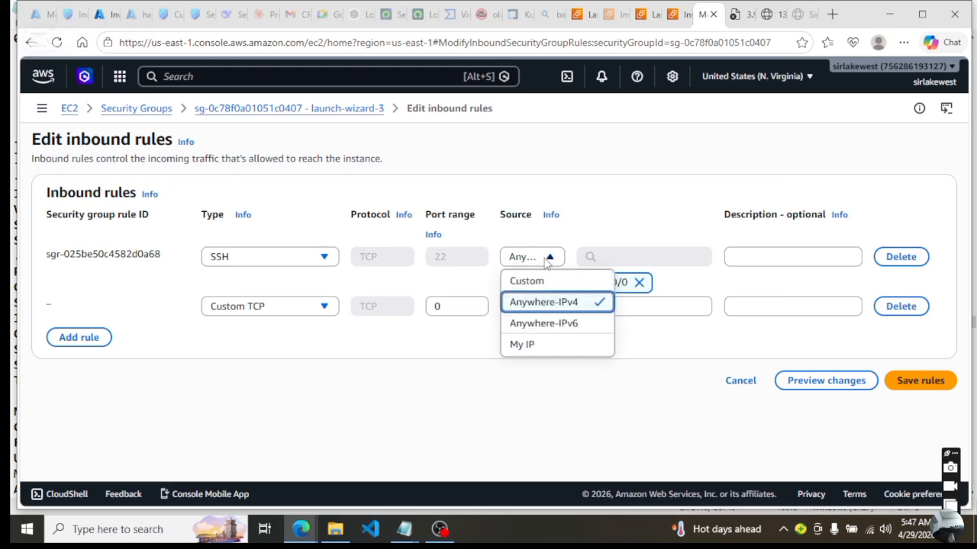
click(547, 343)
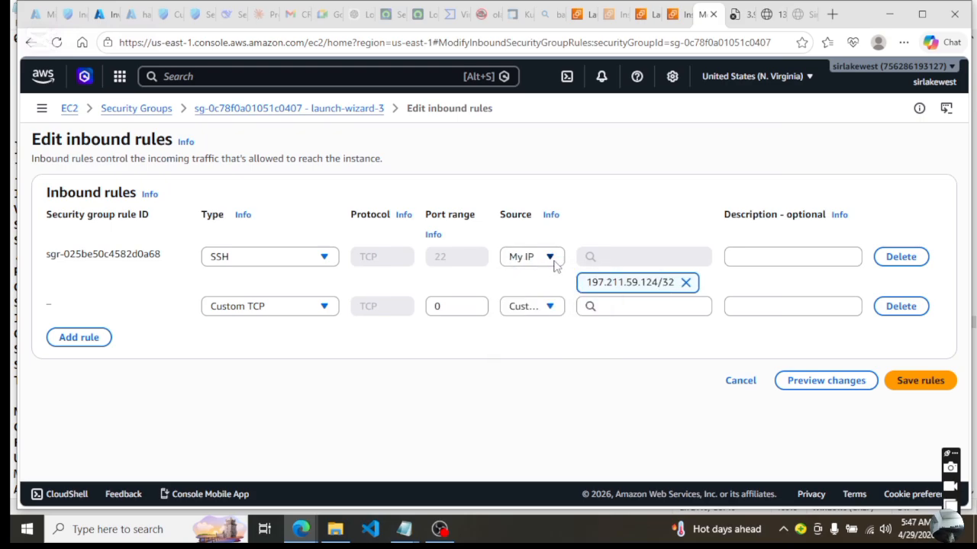
Set the new inbound rule's type to HTTP with Anywhere-IPv4 as its source.
click(324, 306)
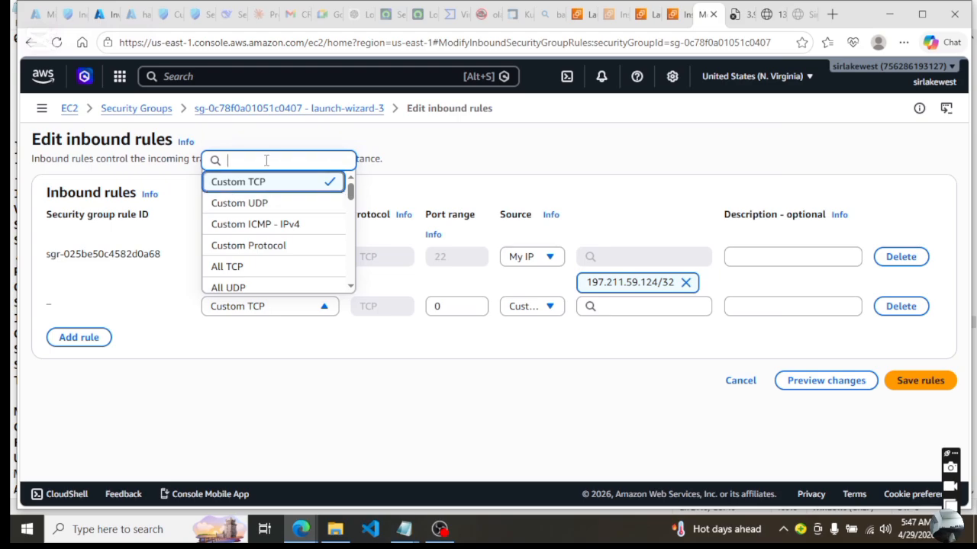
text(http)
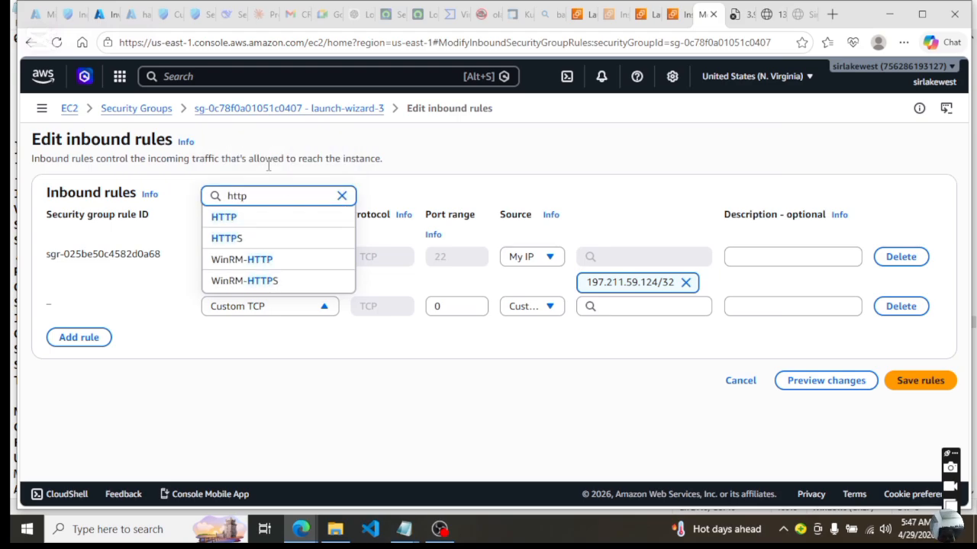
click(252, 222)
click(549, 309)
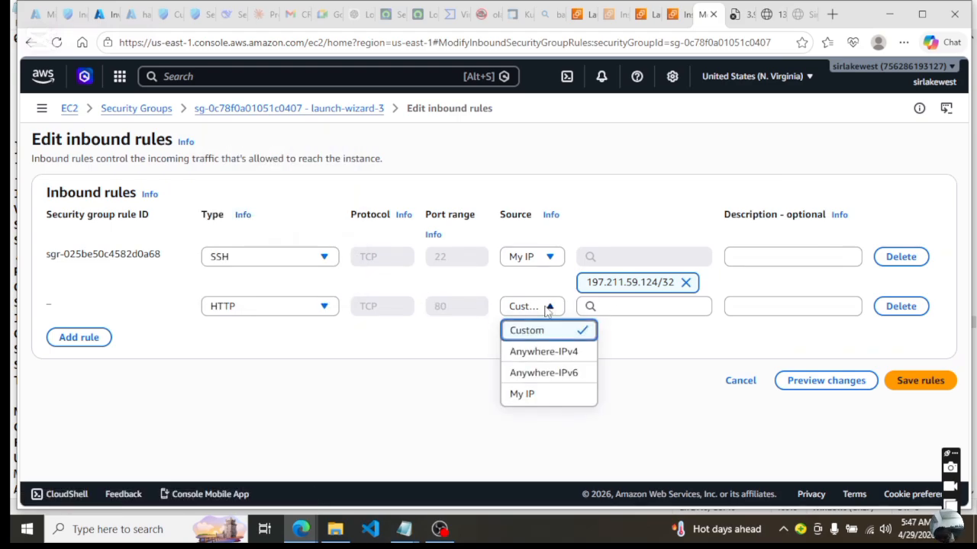
click(561, 352)
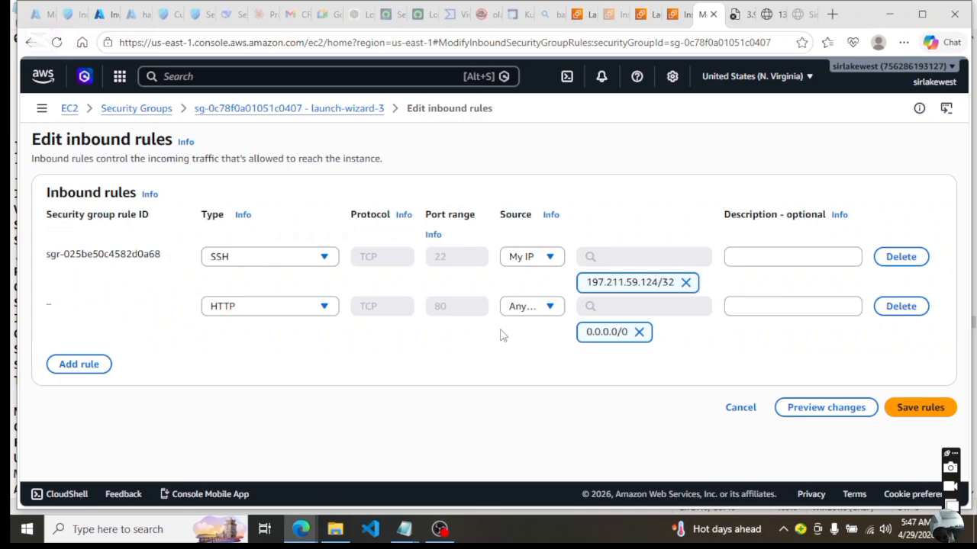
Add a third inbound rule of type HTTPS with source Anywhere-IPv4 and save the security group's rules.
click(79, 364)
click(315, 358)
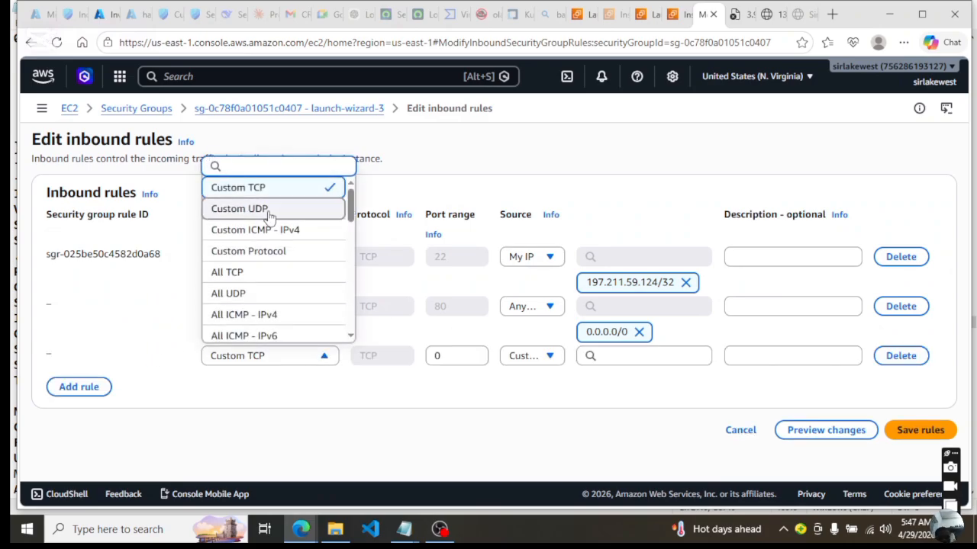
text(https)
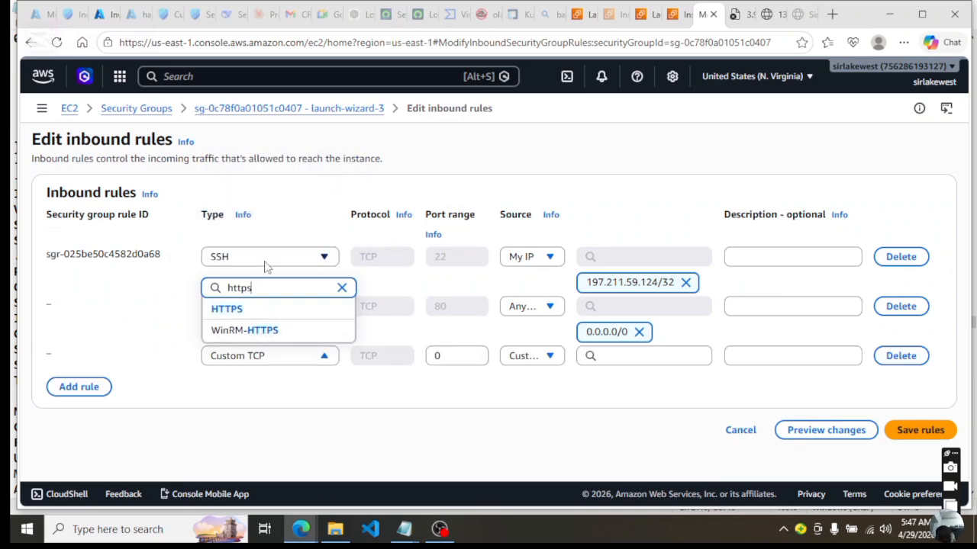
click(239, 315)
click(551, 358)
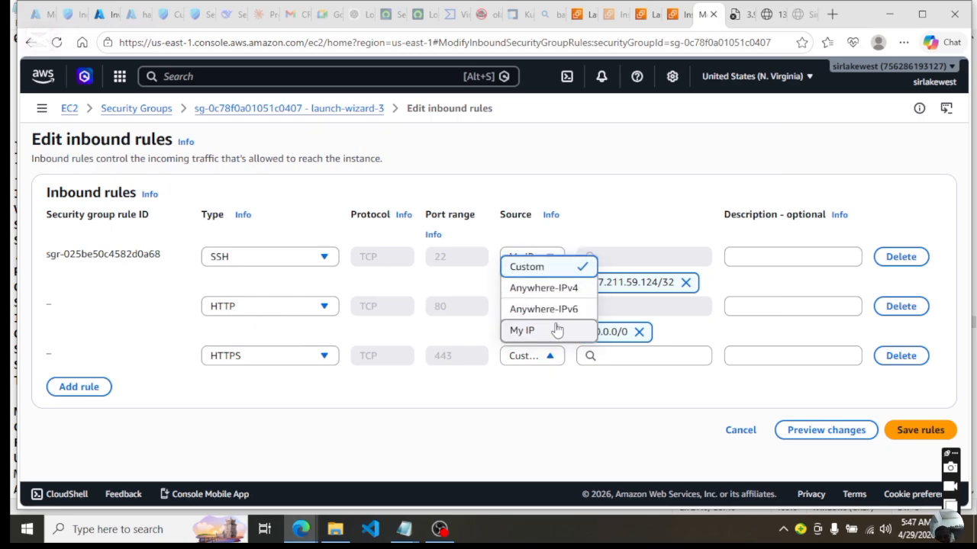
click(553, 295)
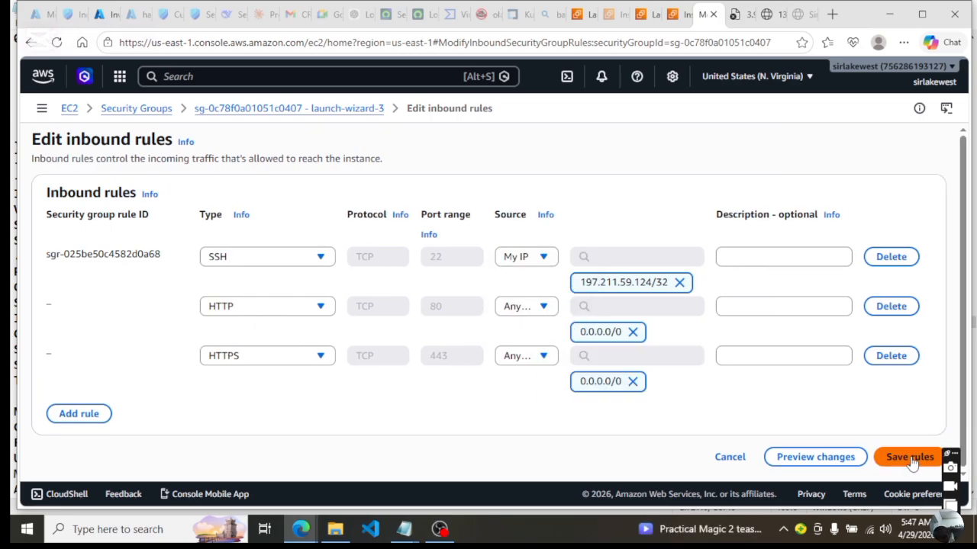
click(914, 459)
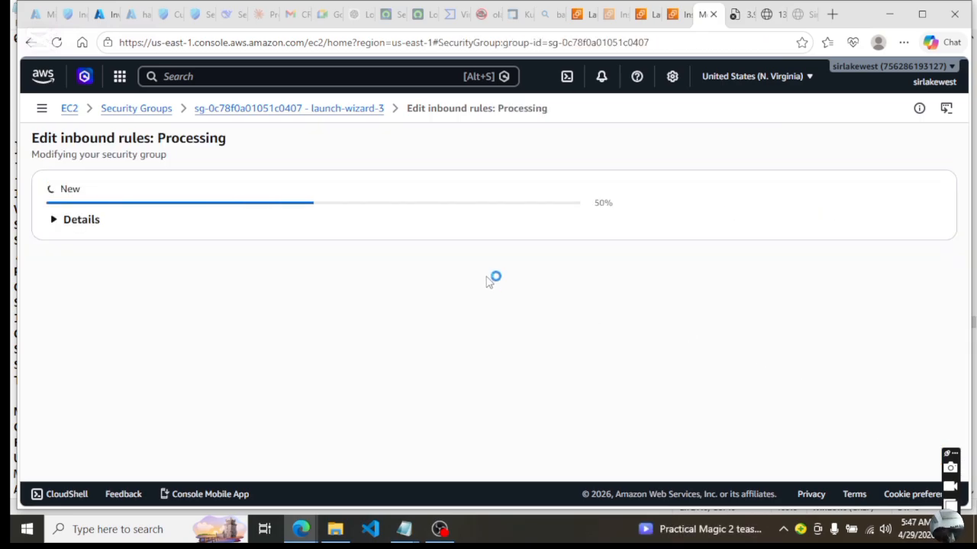
click(927, 138)
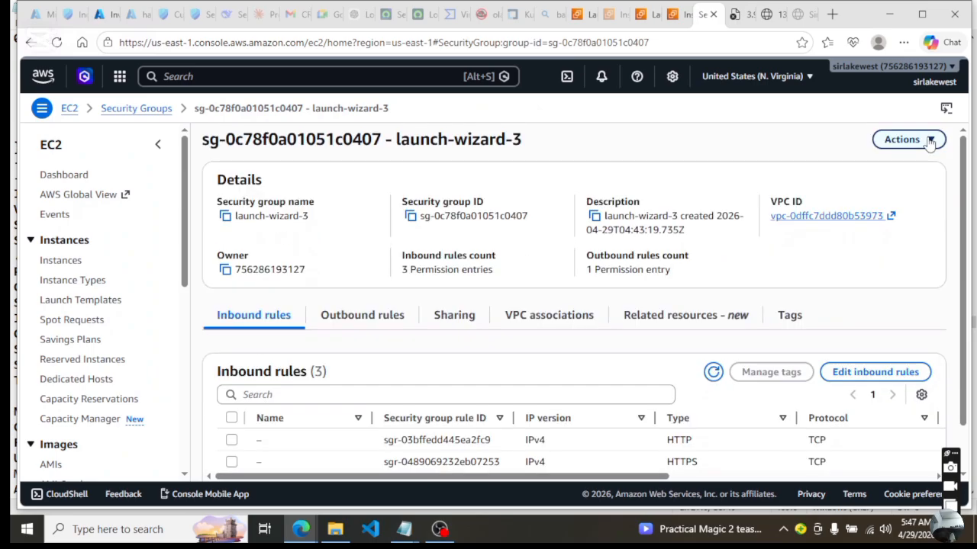
Reload the new instance's page at 3.91.90.227 and compare it with the original server's page at 13.221.36.11.
click(738, 15)
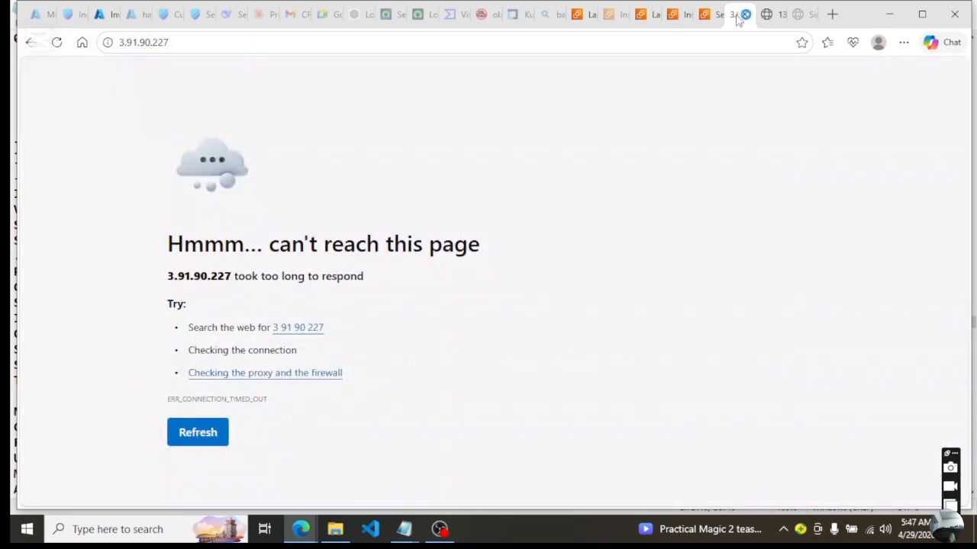
click(56, 43)
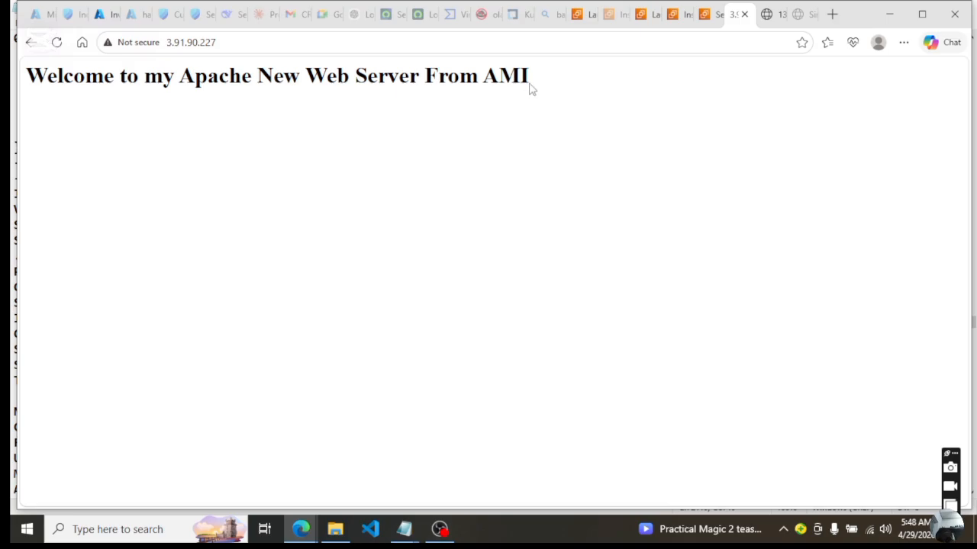
click(776, 16)
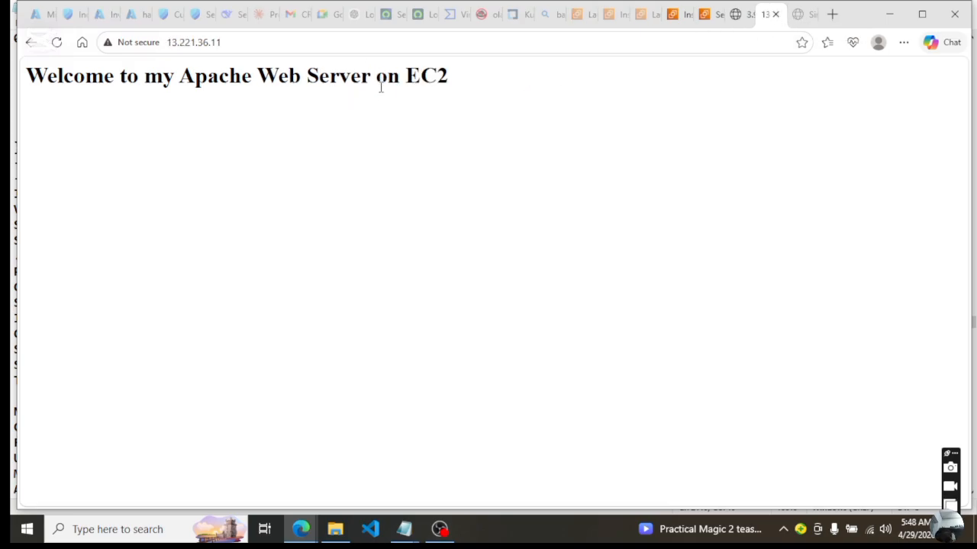
click(735, 14)
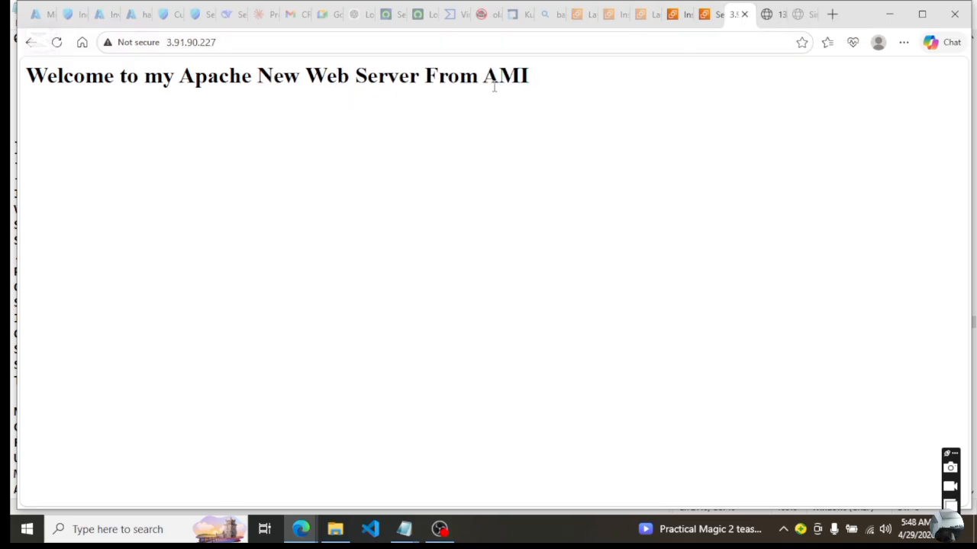
click(771, 20)
click(737, 16)
click(704, 13)
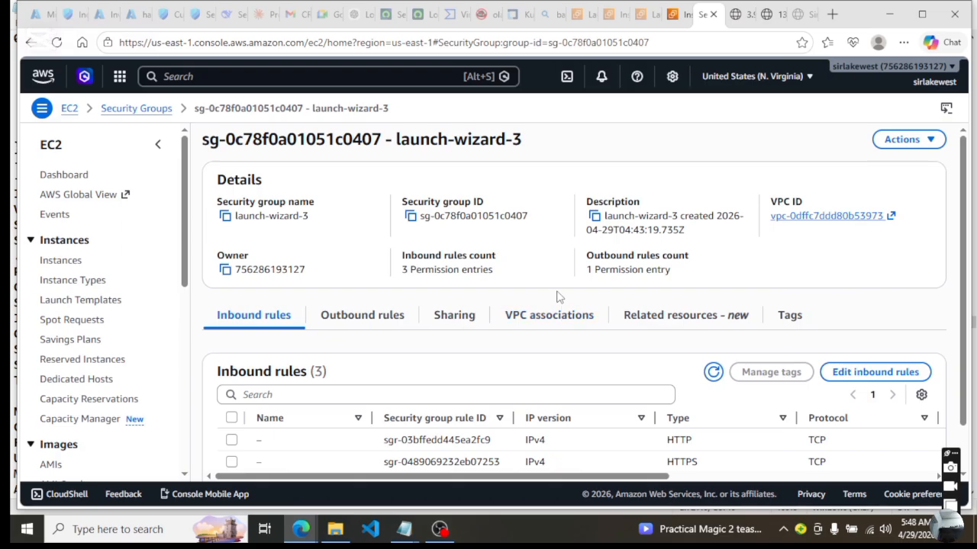